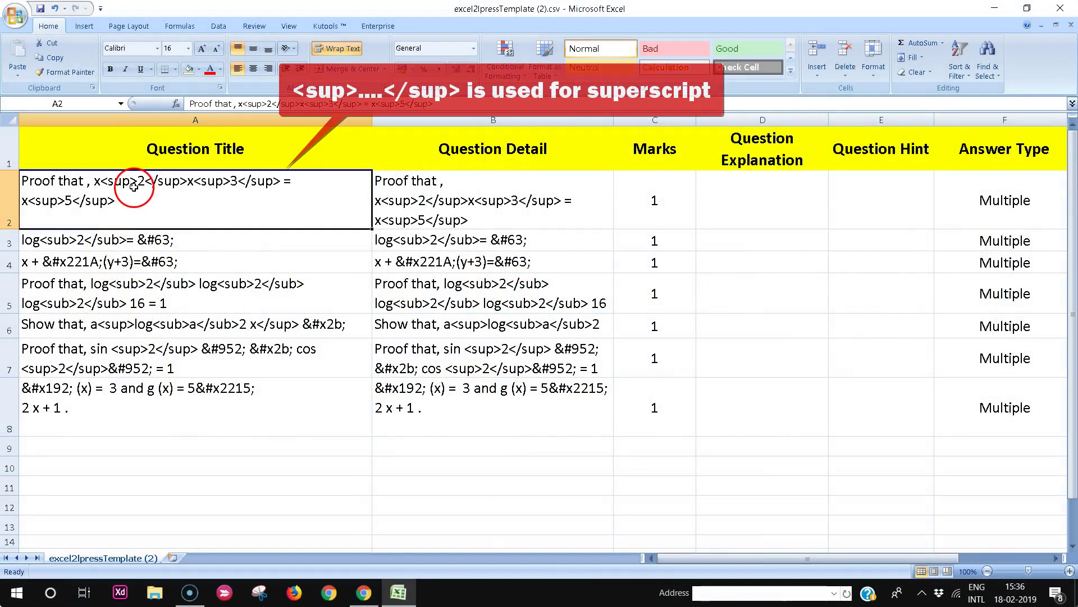
# Check the <sup> tags in A2's title and the <sub> tags in A3's log question.
pyautogui.doubleClick(134, 183)
pyautogui.moveTo(137, 182); pyautogui.dragTo(102, 184)
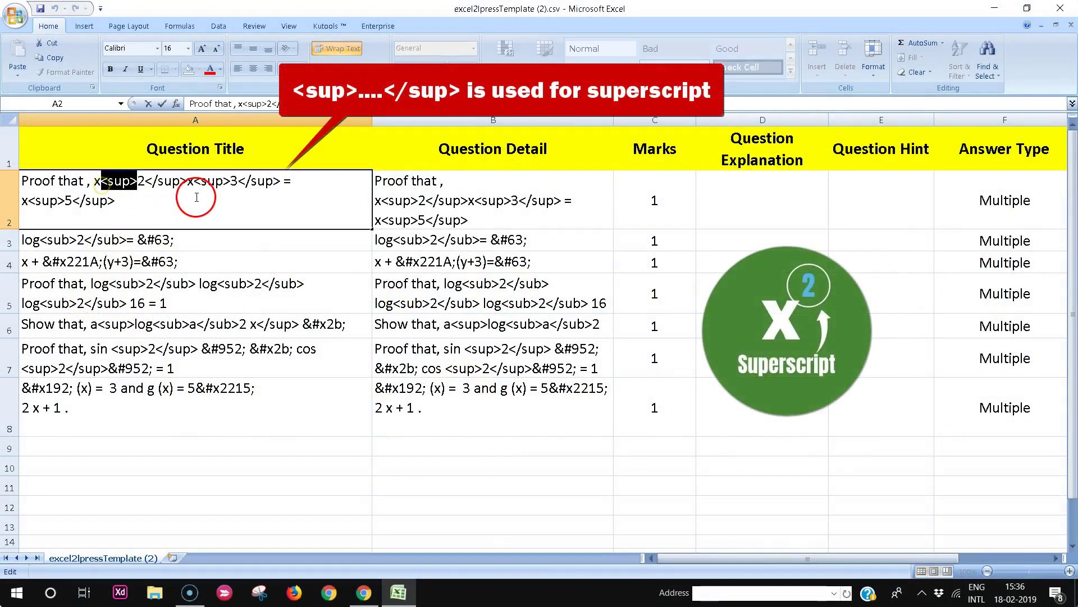
pyautogui.moveTo(187, 181); pyautogui.dragTo(146, 181)
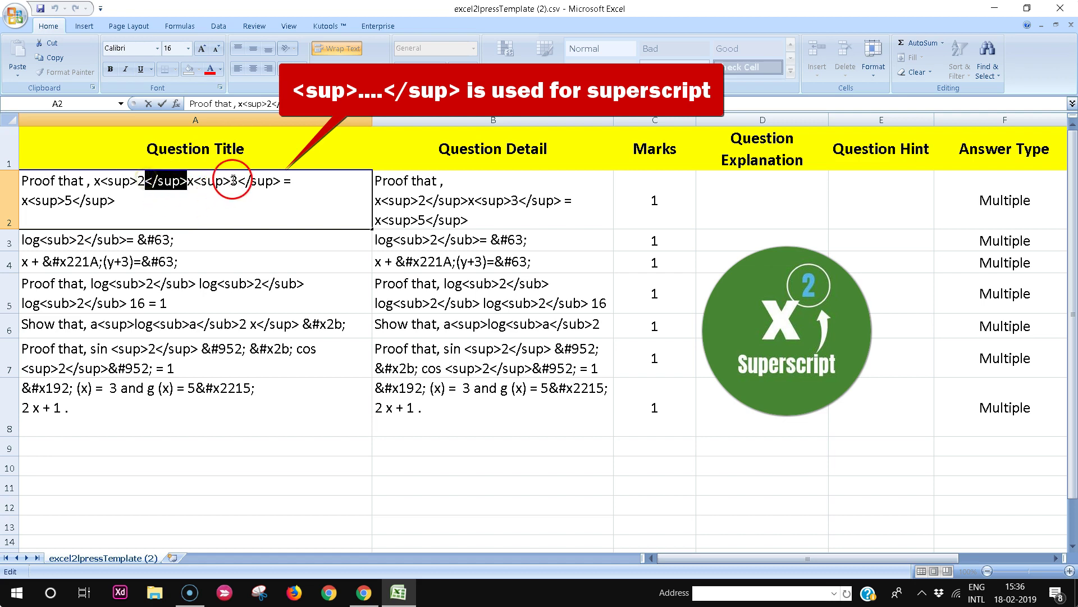
pyautogui.moveTo(230, 181); pyautogui.dragTo(206, 181)
pyautogui.moveTo(280, 181); pyautogui.dragTo(277, 181)
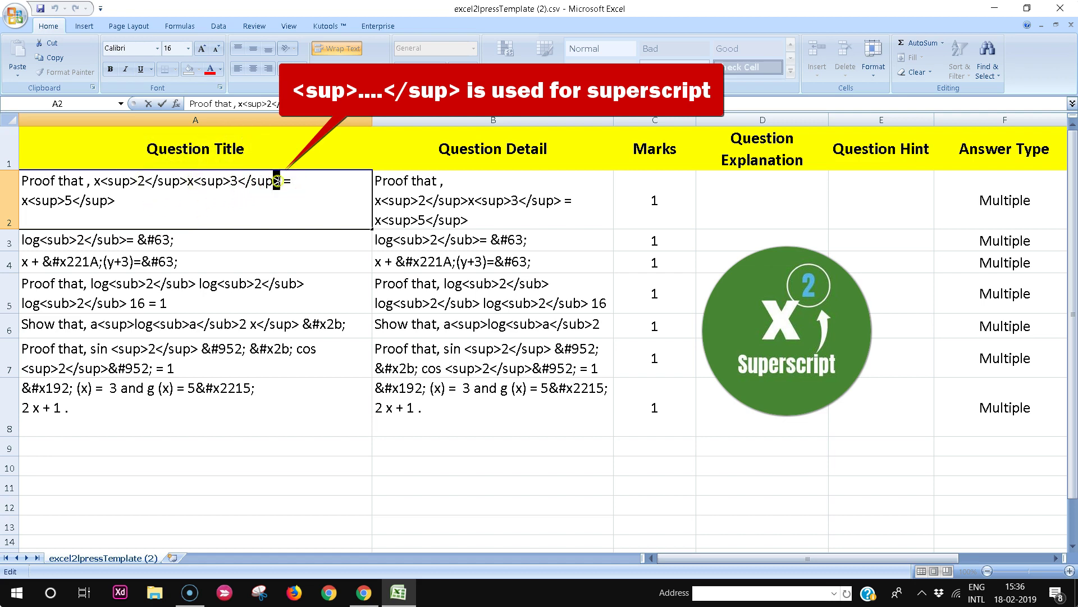
pyautogui.moveTo(50, 201); pyautogui.dragTo(72, 200)
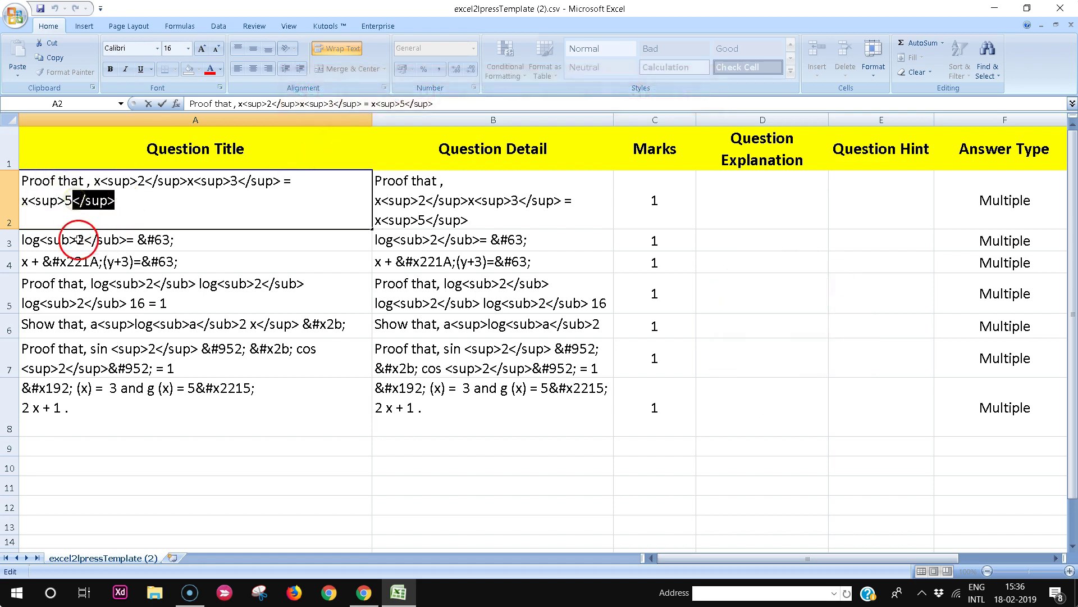
pyautogui.click(79, 239)
pyautogui.doubleClick(78, 239)
pyautogui.moveTo(77, 240); pyautogui.dragTo(38, 240)
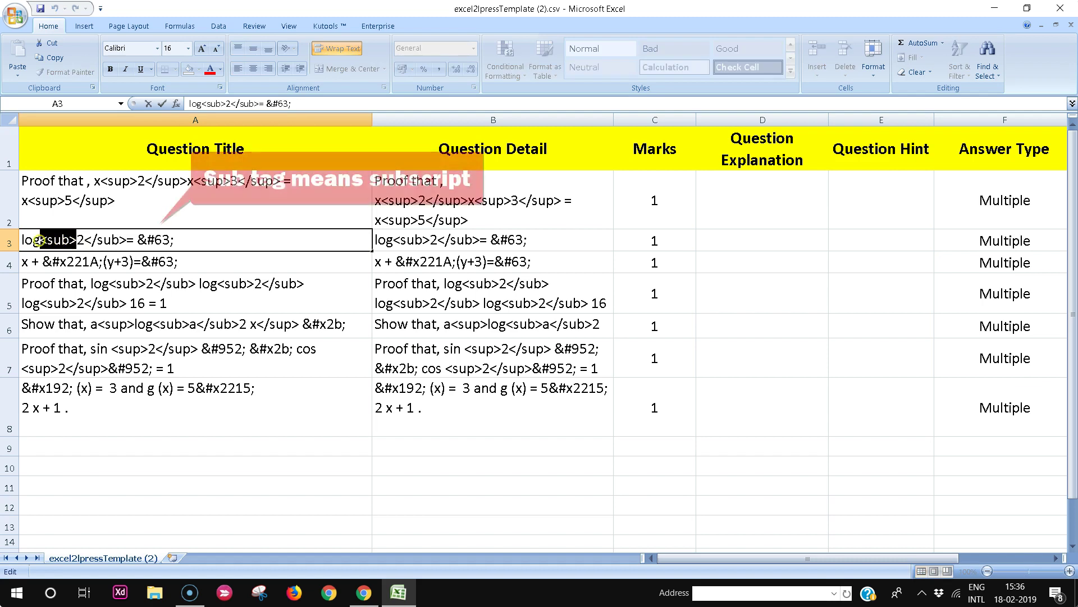
pyautogui.moveTo(126, 240)
pyautogui.mouseDown()
pyautogui.moveTo(106, 240)
pyautogui.moveTo(135, 240)
pyautogui.mouseUp()
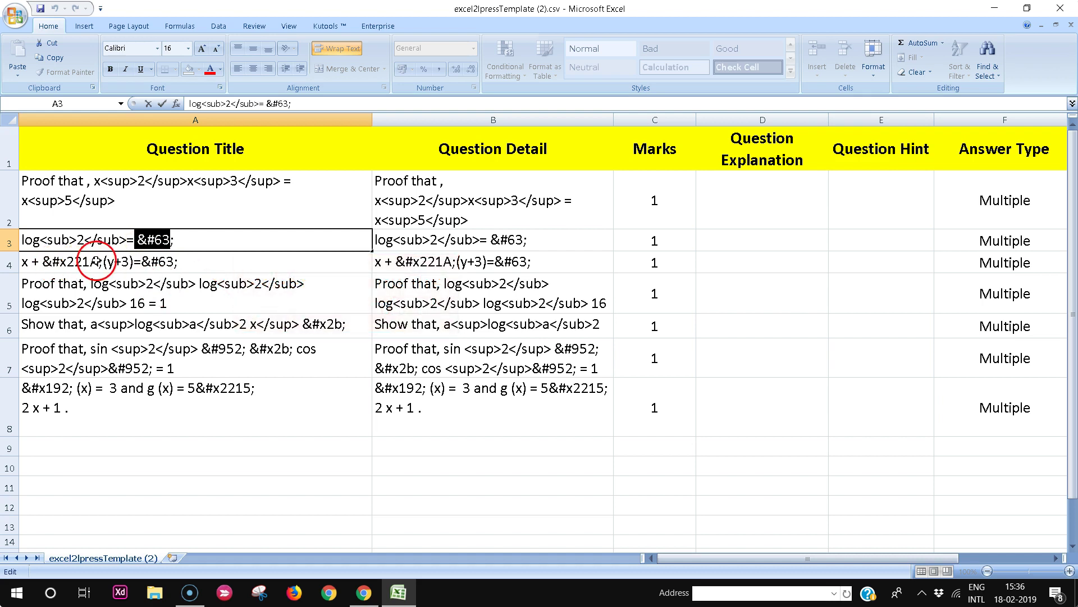
# Check the &#x221A; and &#63; codes in A4 and the <sub> tags in A5.
pyautogui.click(98, 260)
pyautogui.doubleClick(101, 262)
pyautogui.moveTo(102, 262); pyautogui.dragTo(43, 261)
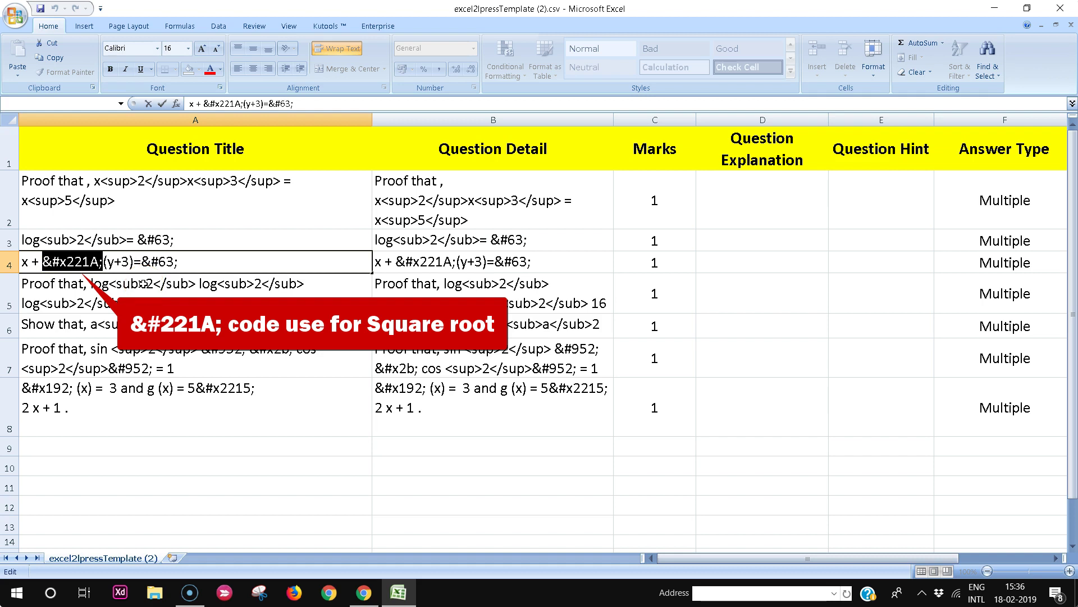
pyautogui.moveTo(178, 261); pyautogui.dragTo(142, 261)
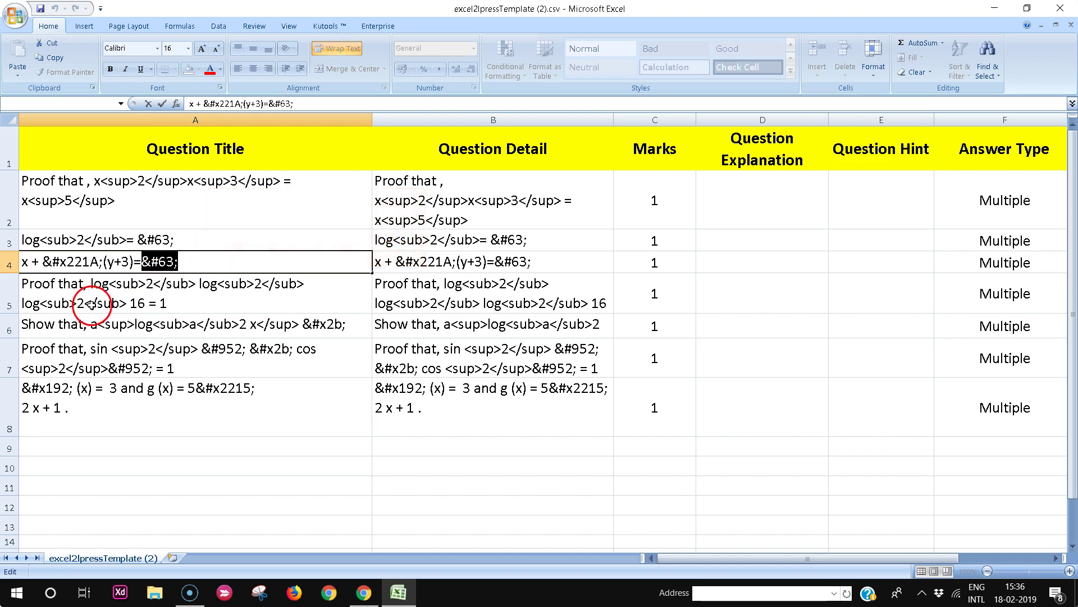
pyautogui.doubleClick(139, 287)
pyautogui.moveTo(145, 284); pyautogui.dragTo(111, 283)
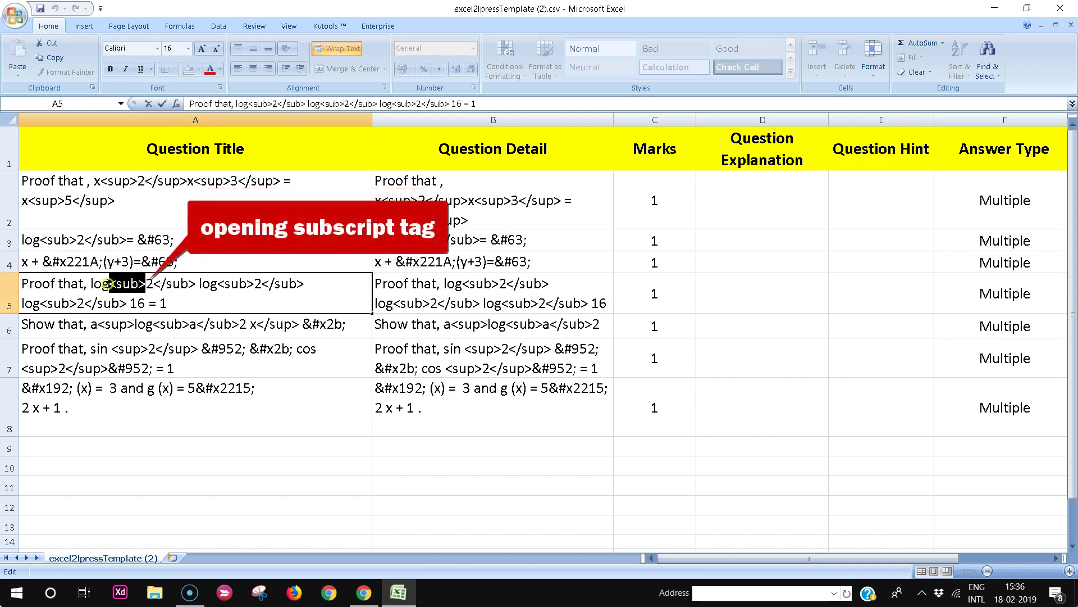
pyautogui.moveTo(193, 285); pyautogui.dragTo(162, 285)
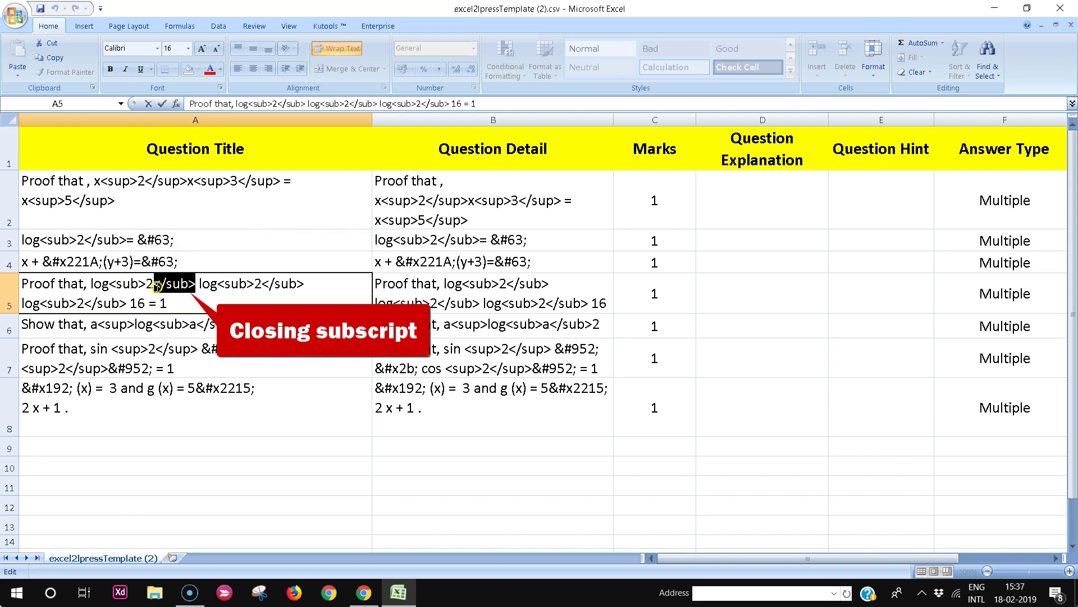
pyautogui.moveTo(254, 284); pyautogui.dragTo(218, 285)
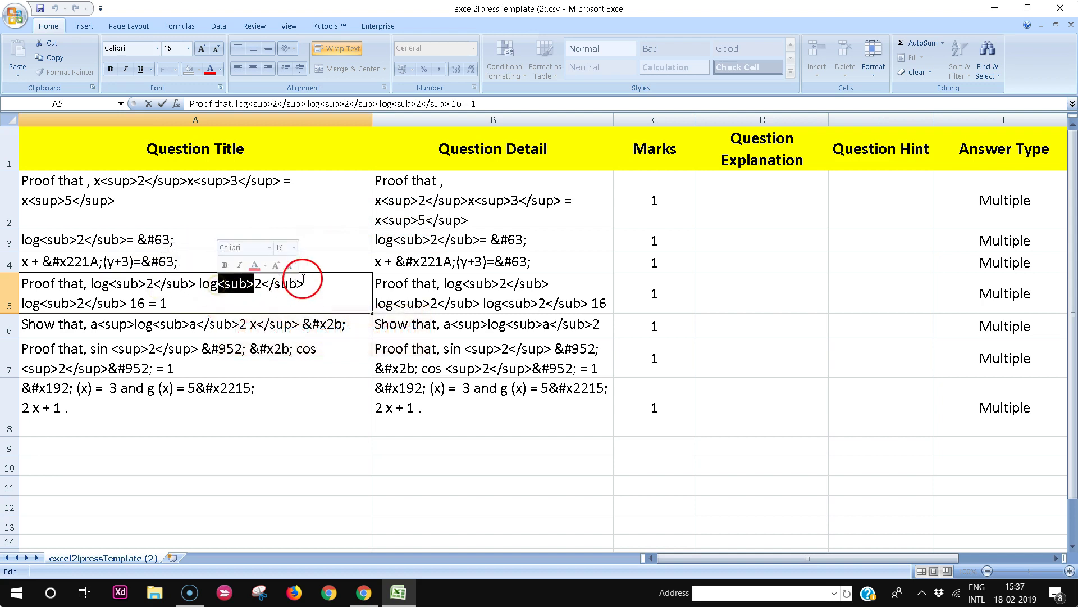
pyautogui.moveTo(304, 279); pyautogui.dragTo(275, 284)
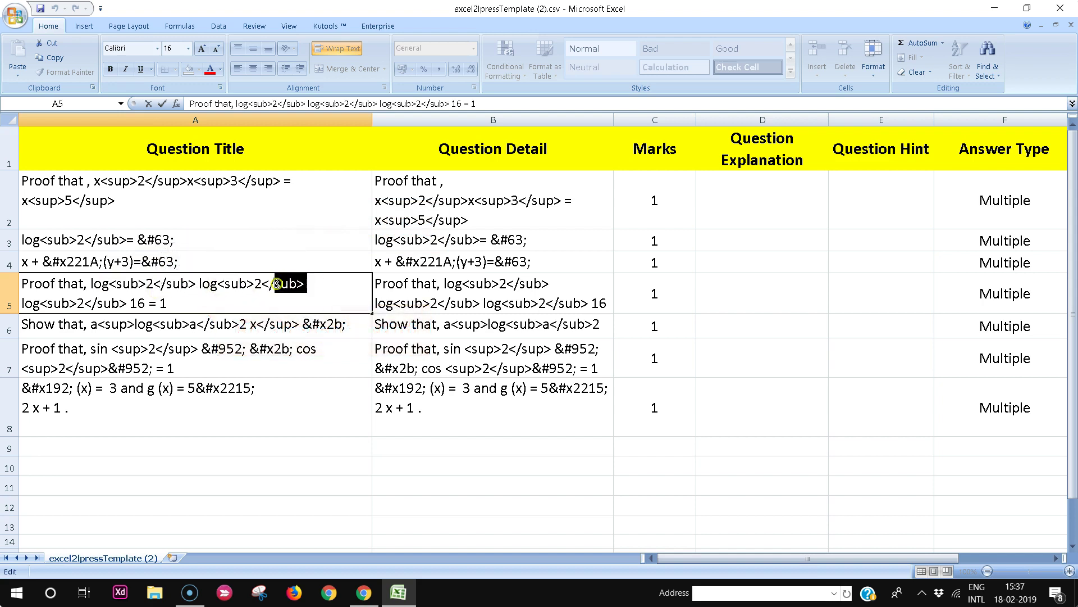
pyautogui.click(67, 303)
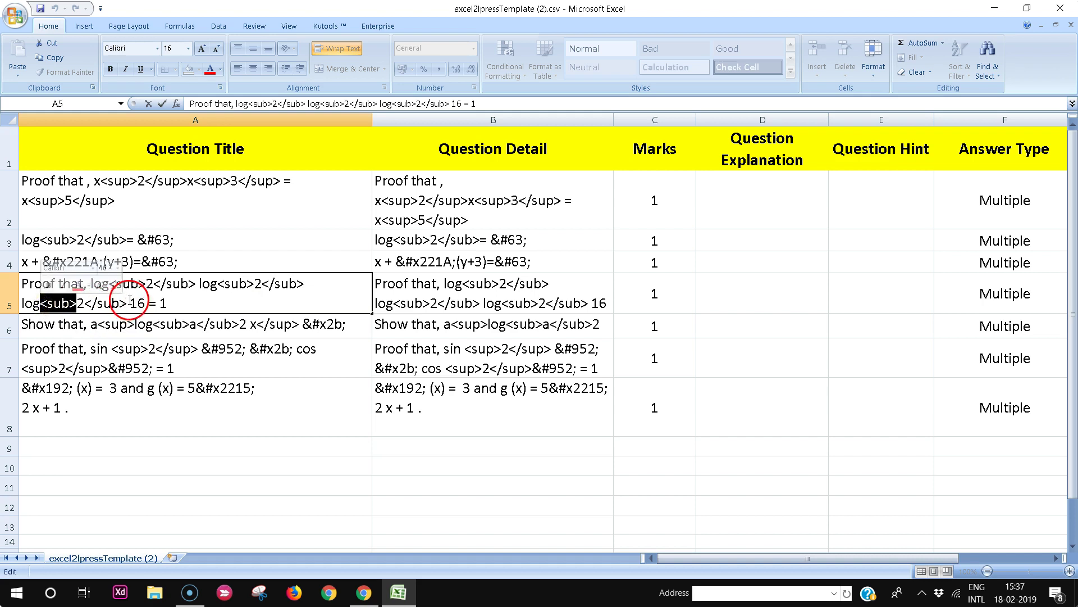
pyautogui.moveTo(129, 303); pyautogui.dragTo(96, 304)
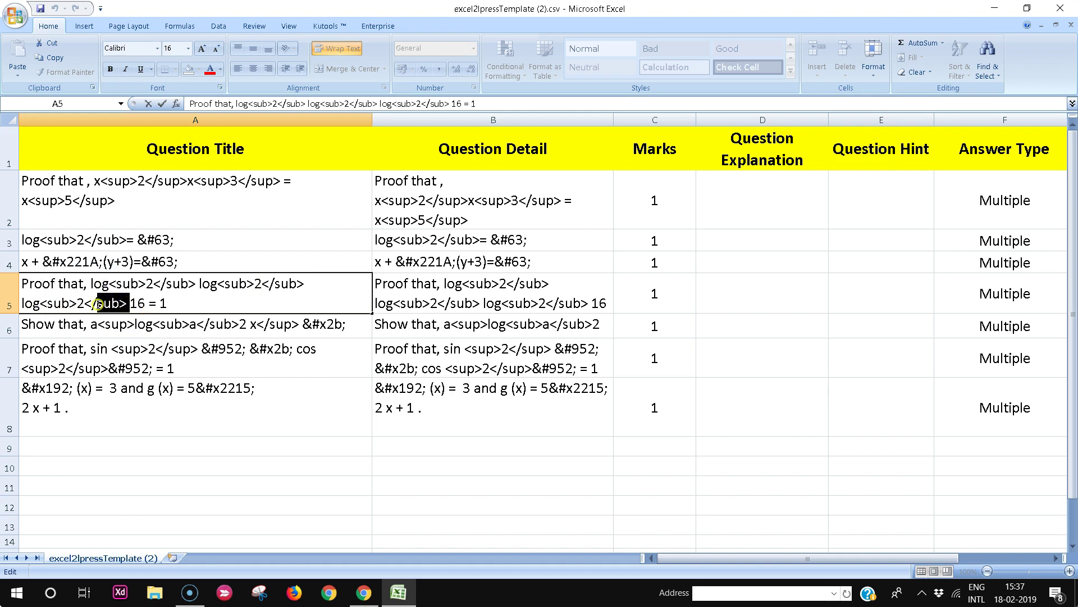
pyautogui.click(168, 304)
# Check the <sup>, </sub>, &#x2b; and &#x221A; codes in cell A6's title.
pyautogui.doubleClick(135, 324)
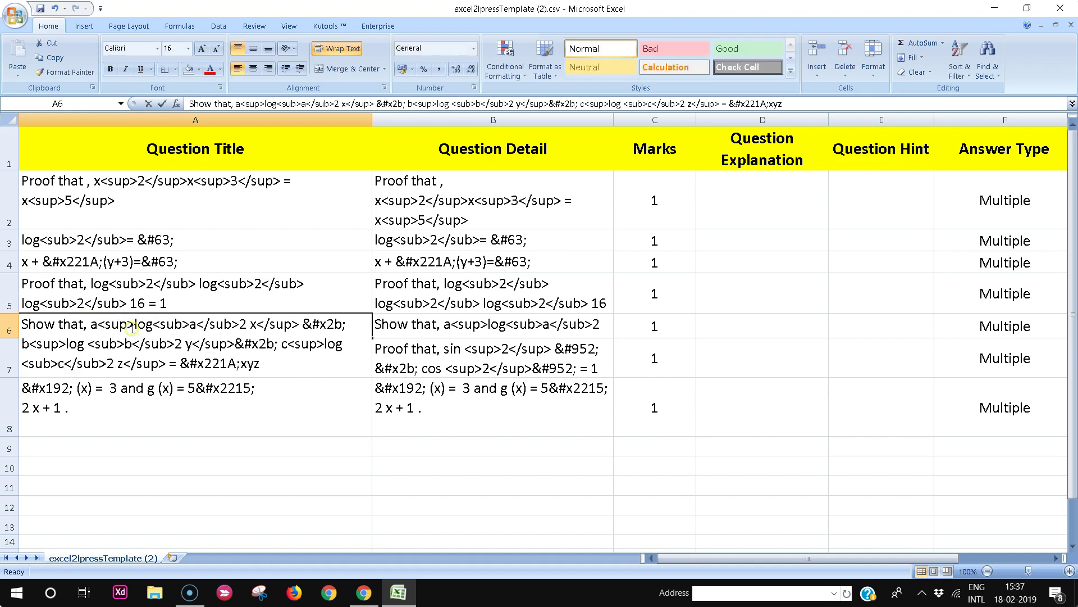
pyautogui.moveTo(116, 326); pyautogui.dragTo(99, 324)
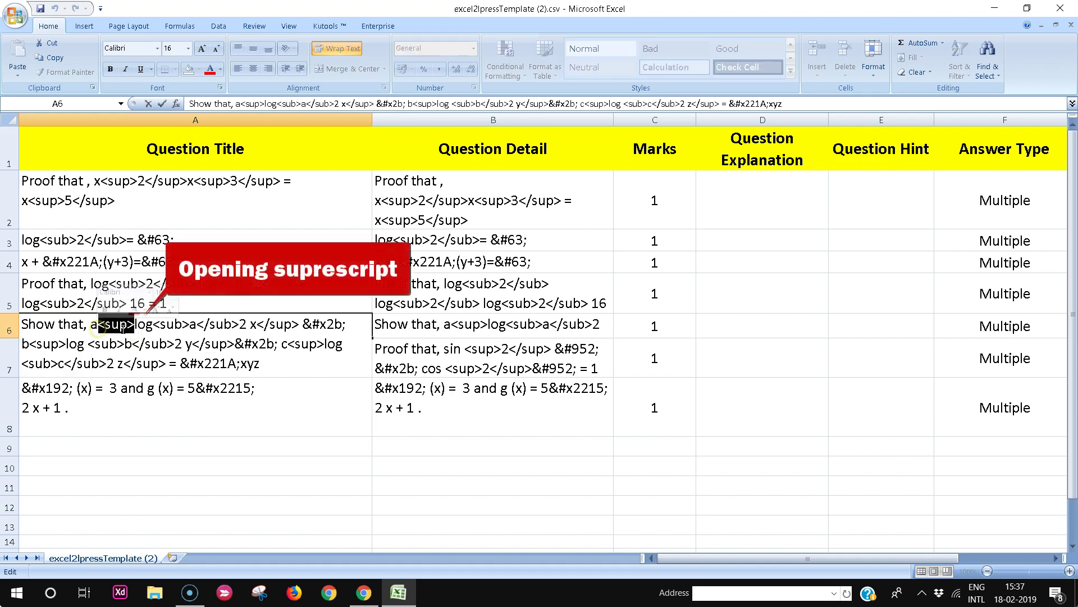
pyautogui.moveTo(301, 325); pyautogui.dragTo(217, 325)
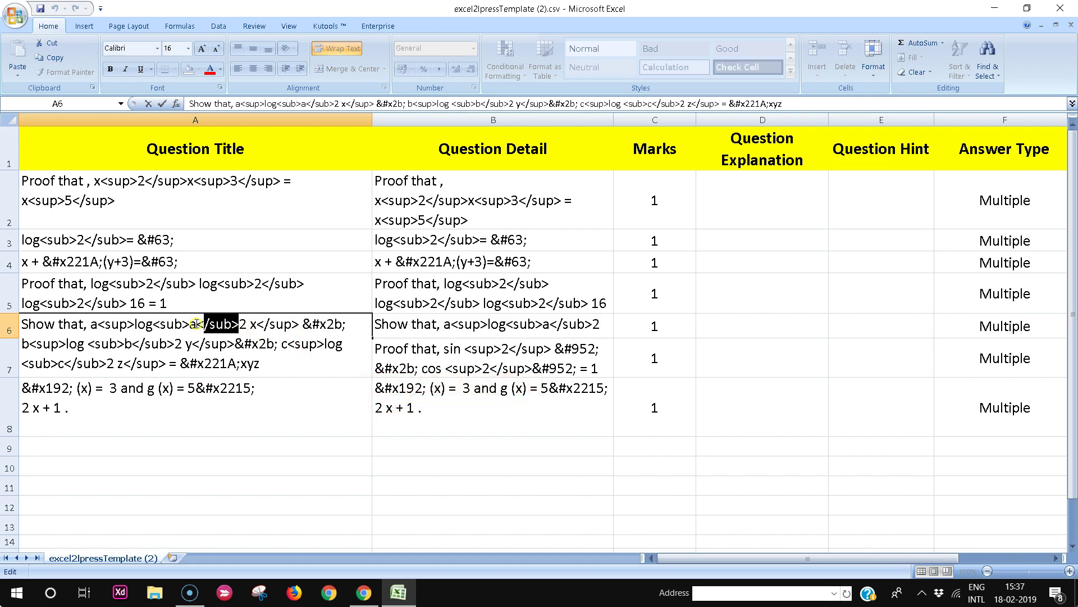
pyautogui.click(191, 324)
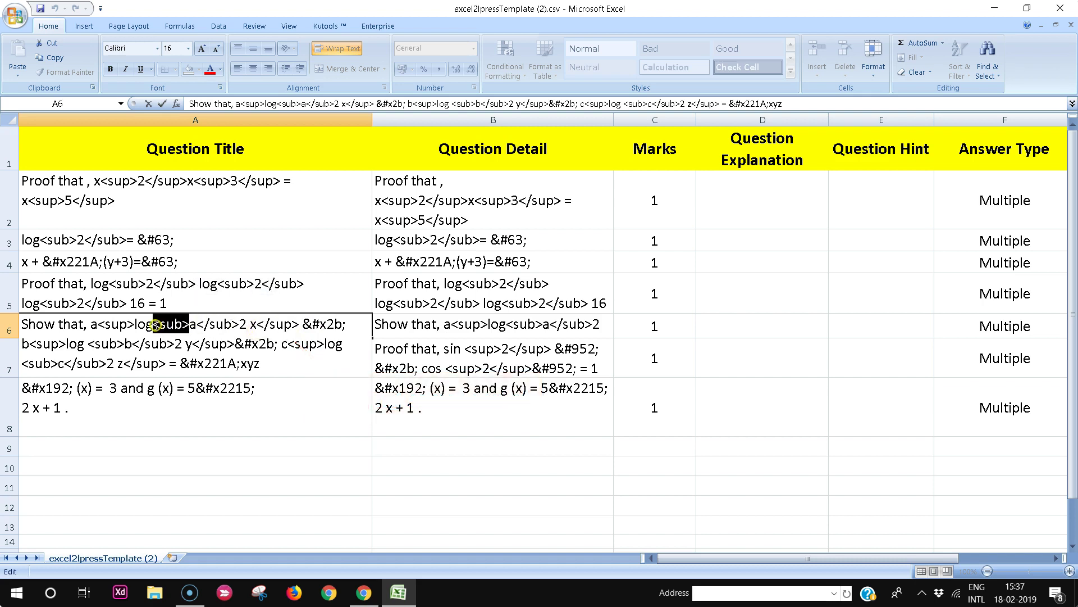
pyautogui.moveTo(345, 325); pyautogui.dragTo(329, 325)
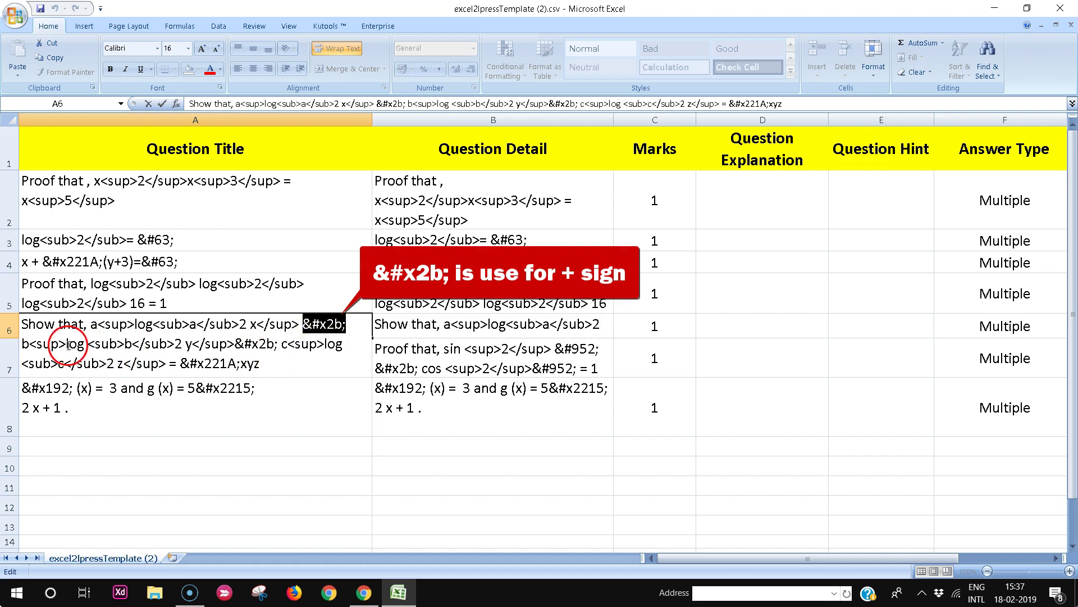
pyautogui.moveTo(66, 344); pyautogui.dragTo(29, 343)
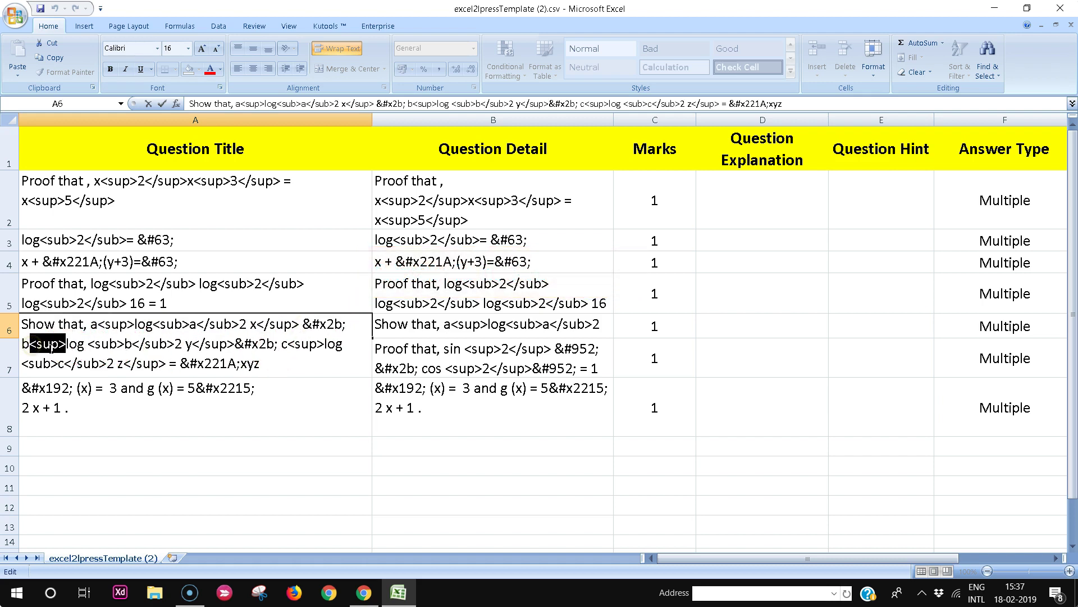
pyautogui.click(236, 344)
pyautogui.moveTo(197, 348); pyautogui.dragTo(192, 345)
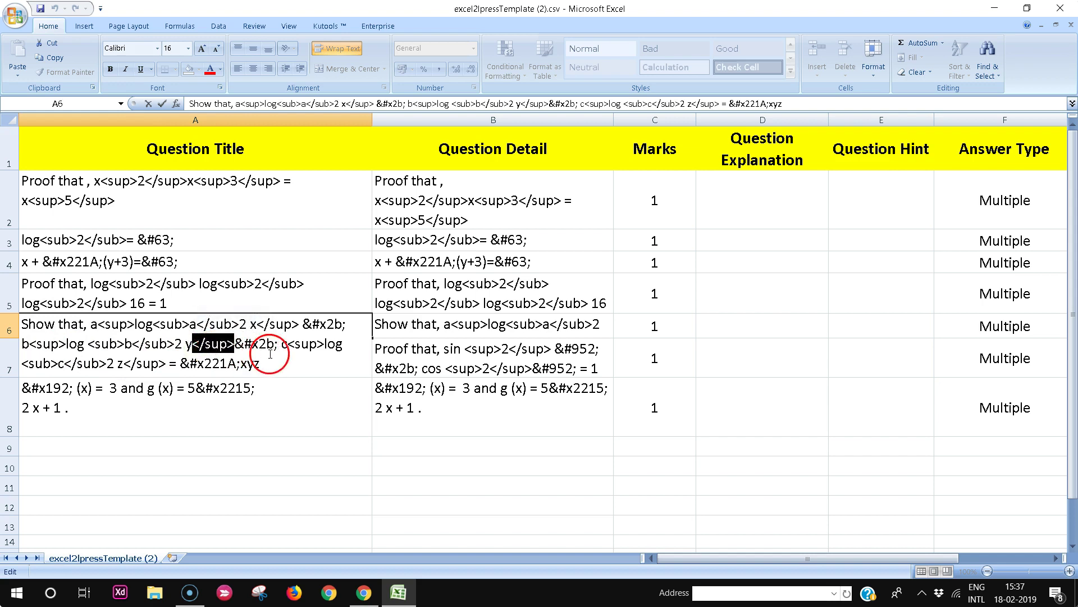
pyautogui.click(296, 350)
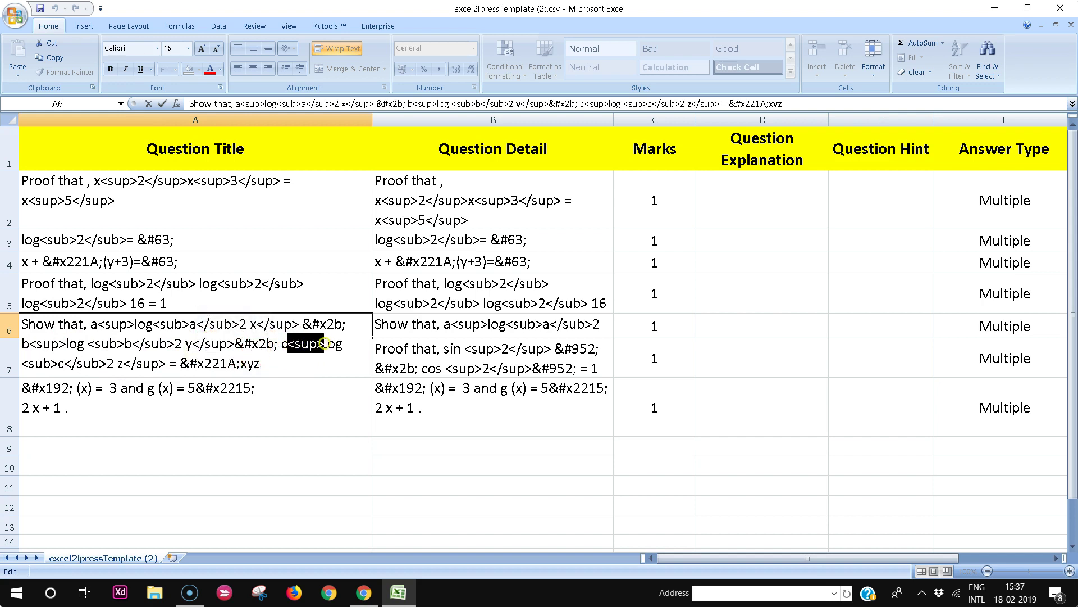
pyautogui.moveTo(169, 364); pyautogui.dragTo(48, 363)
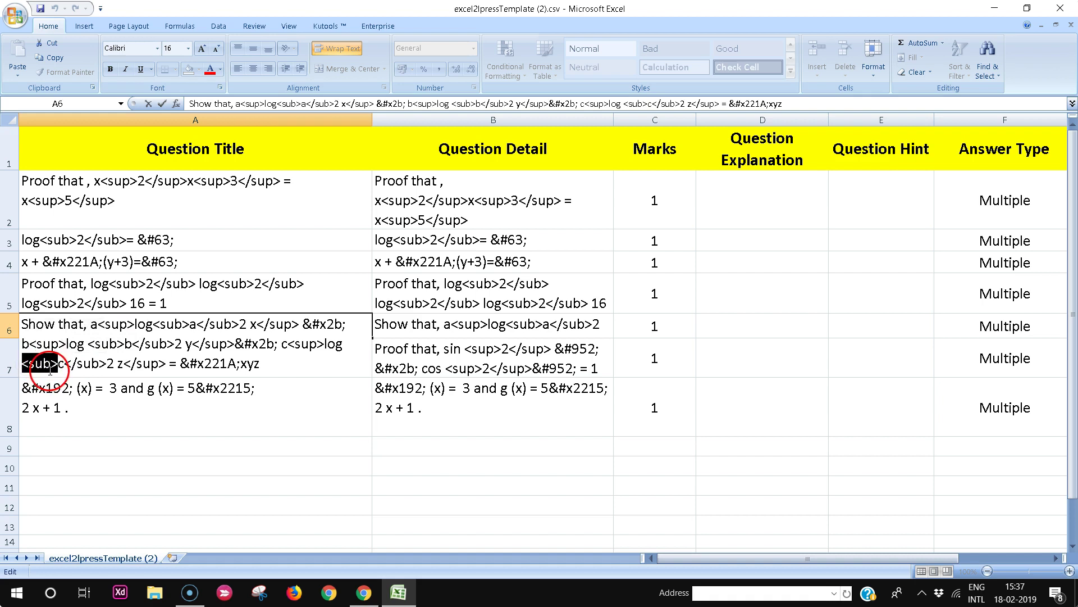
pyautogui.moveTo(241, 365); pyautogui.dragTo(181, 365)
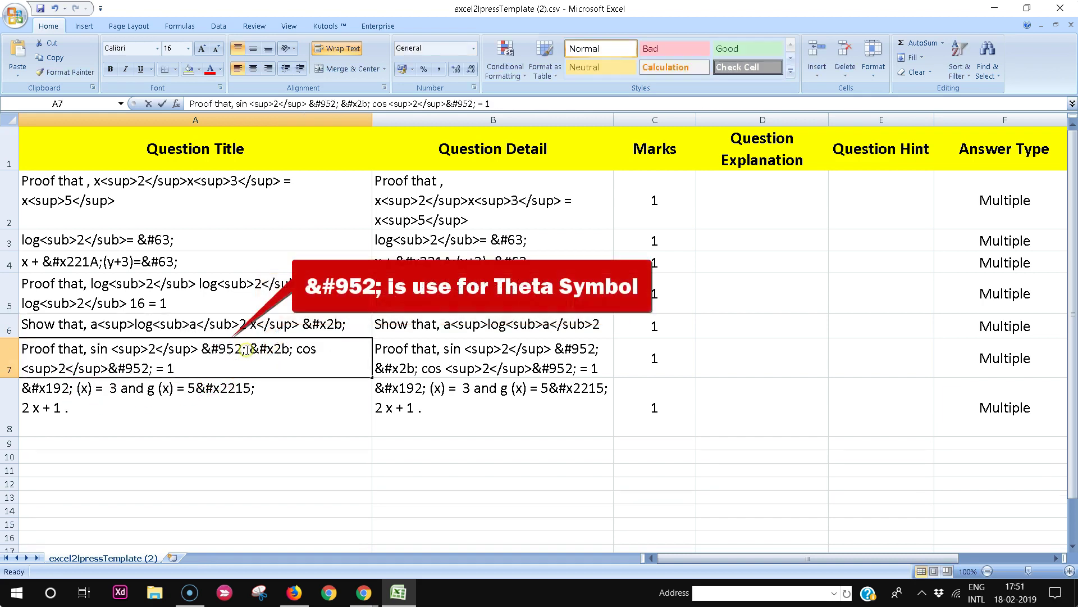
# Check the &#x2b; code in A7 and the &#x2215; division code in A8.
pyautogui.doubleClick(246, 352)
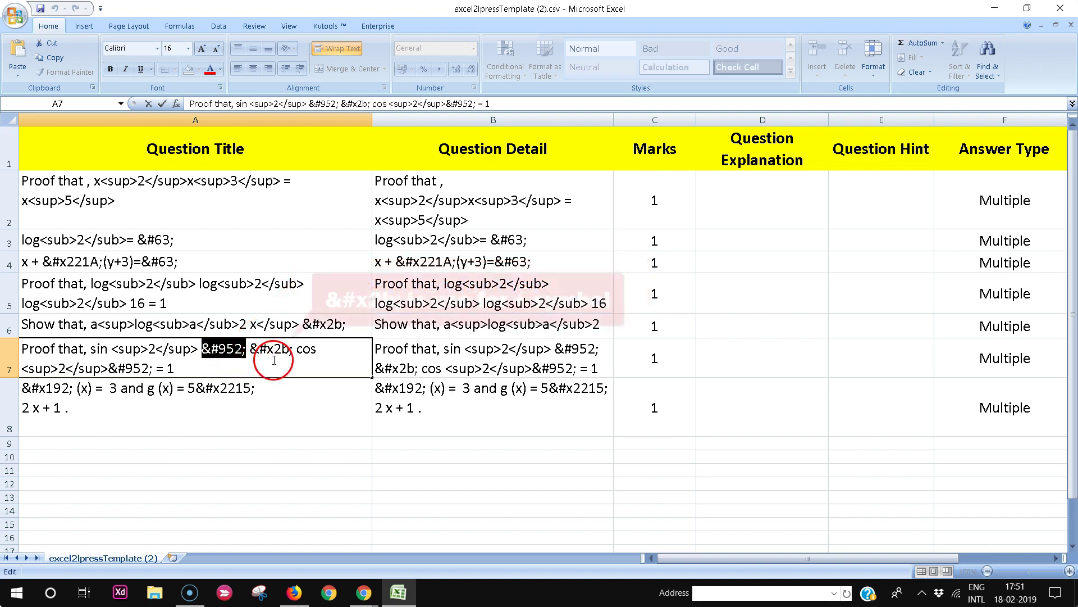
pyautogui.moveTo(293, 350); pyautogui.dragTo(272, 350)
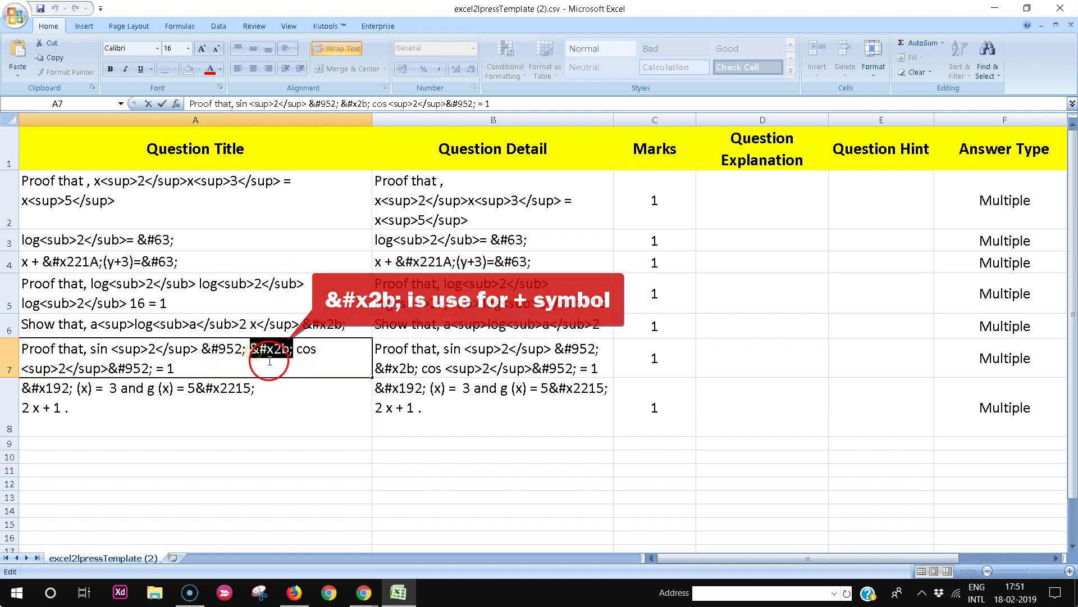
pyautogui.click(154, 370)
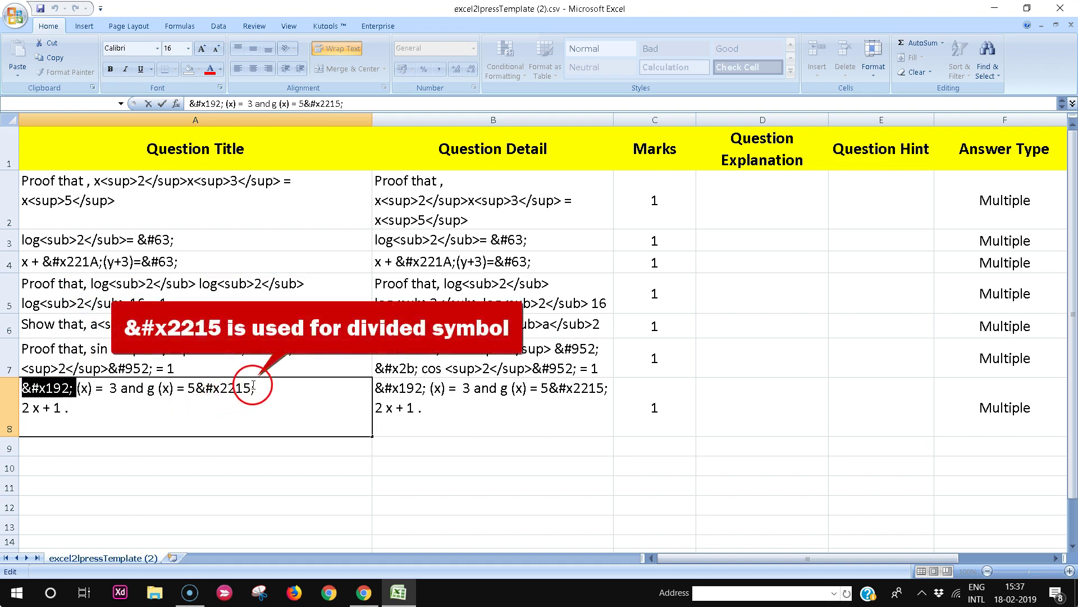
pyautogui.moveTo(255, 388); pyautogui.dragTo(243, 388)
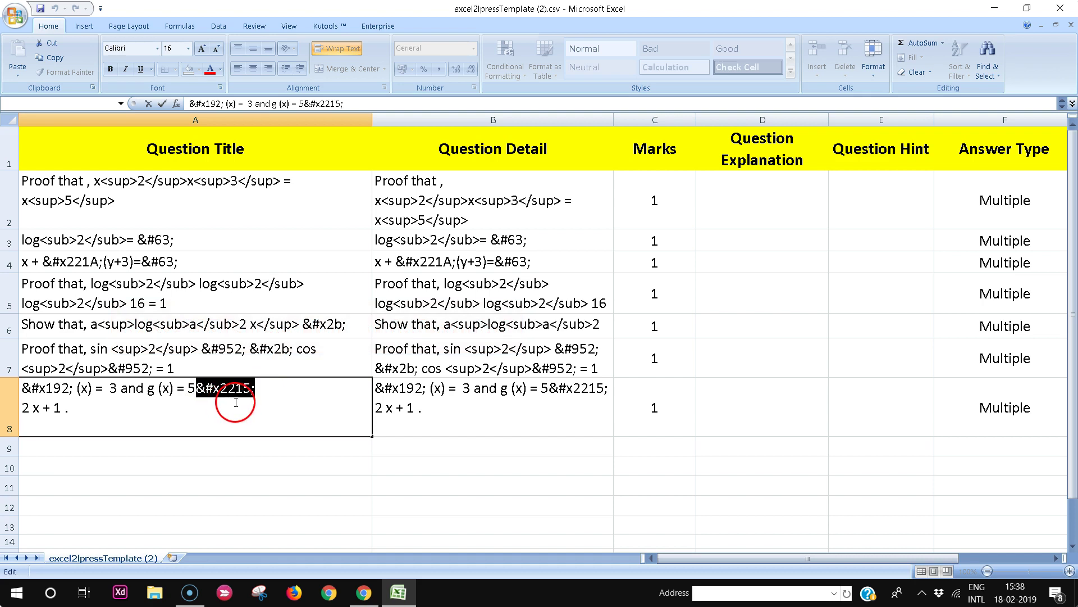
pyautogui.click(94, 421)
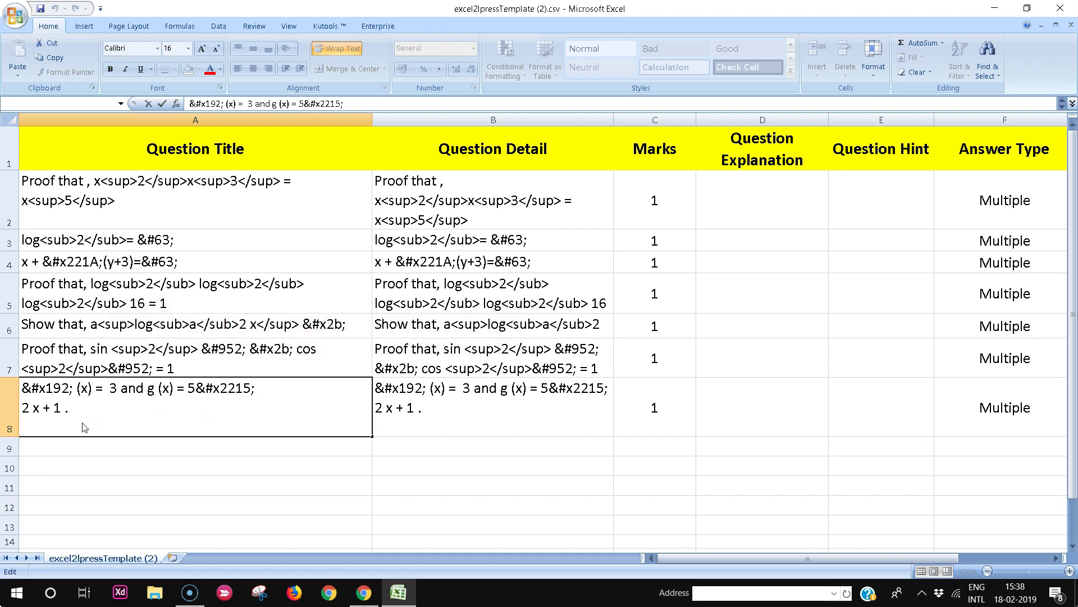
pyautogui.click(327, 465)
# Review the entries in columns B to L, then save the sheet in CSV format.
pyautogui.moveTo(506, 176); pyautogui.dragTo(498, 410)
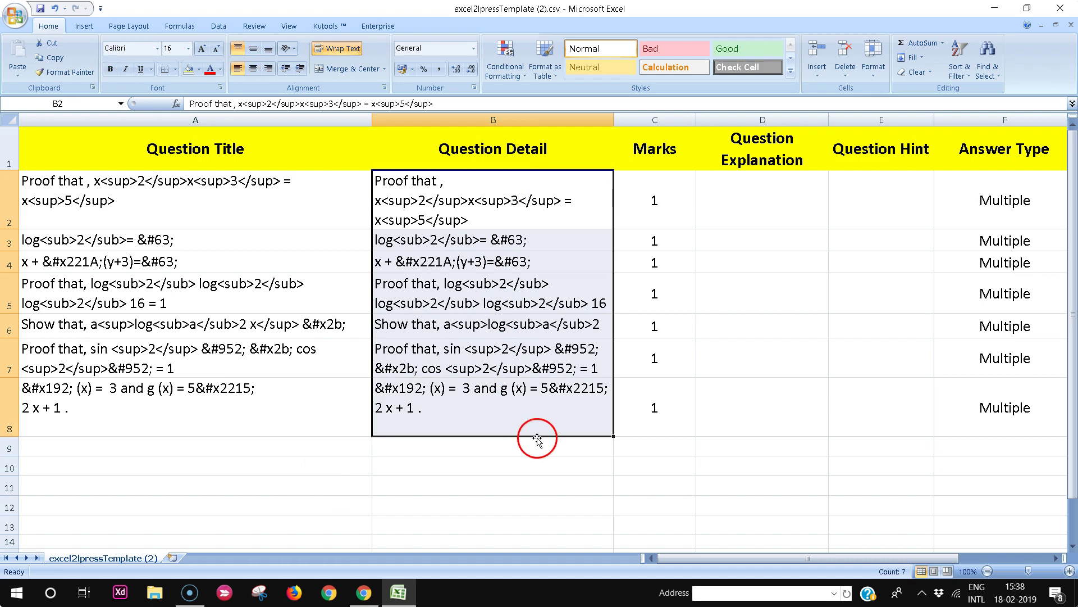
pyautogui.moveTo(663, 202); pyautogui.dragTo(646, 408)
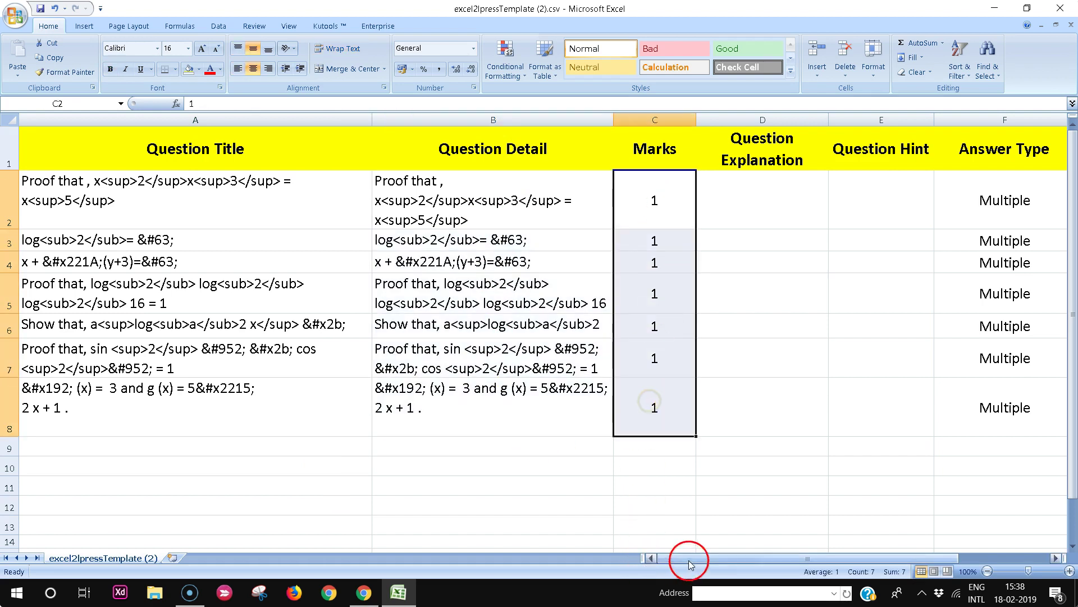
pyautogui.moveTo(689, 564); pyautogui.dragTo(774, 565)
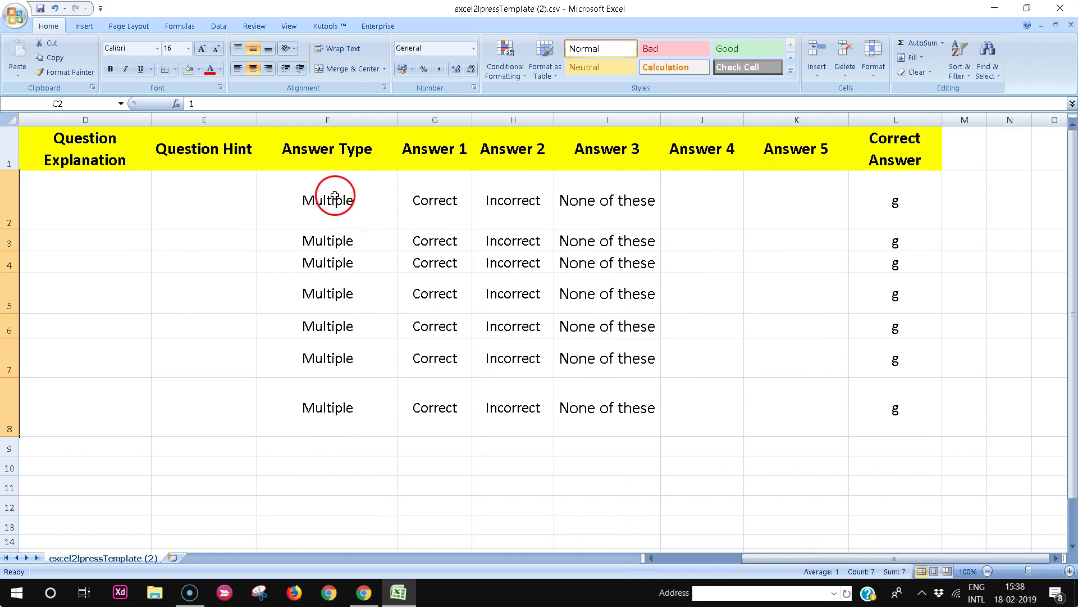
pyautogui.moveTo(335, 196); pyautogui.dragTo(337, 407)
pyautogui.moveTo(447, 174)
pyautogui.mouseDown()
pyautogui.moveTo(774, 229)
pyautogui.moveTo(782, 427)
pyautogui.mouseUp()
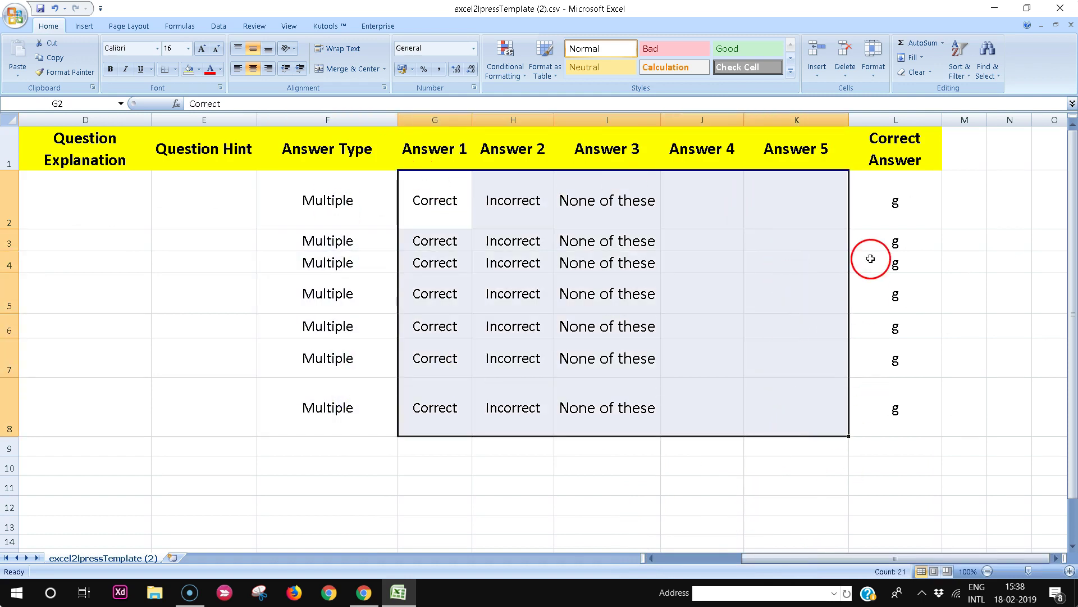
pyautogui.moveTo(895, 205); pyautogui.dragTo(888, 430)
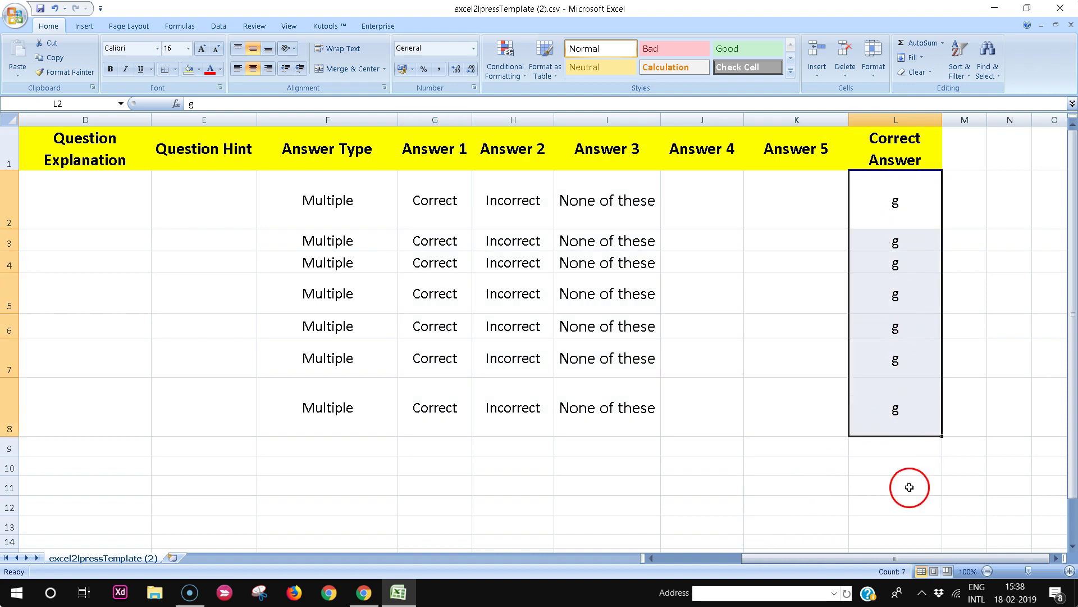
pyautogui.click(41, 9)
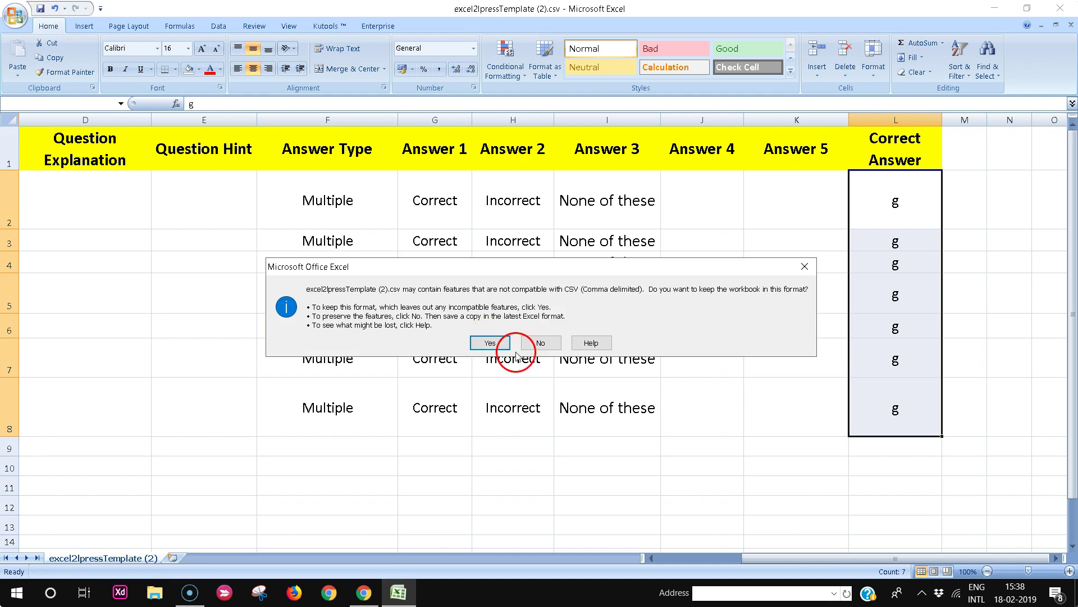
pyautogui.click(496, 343)
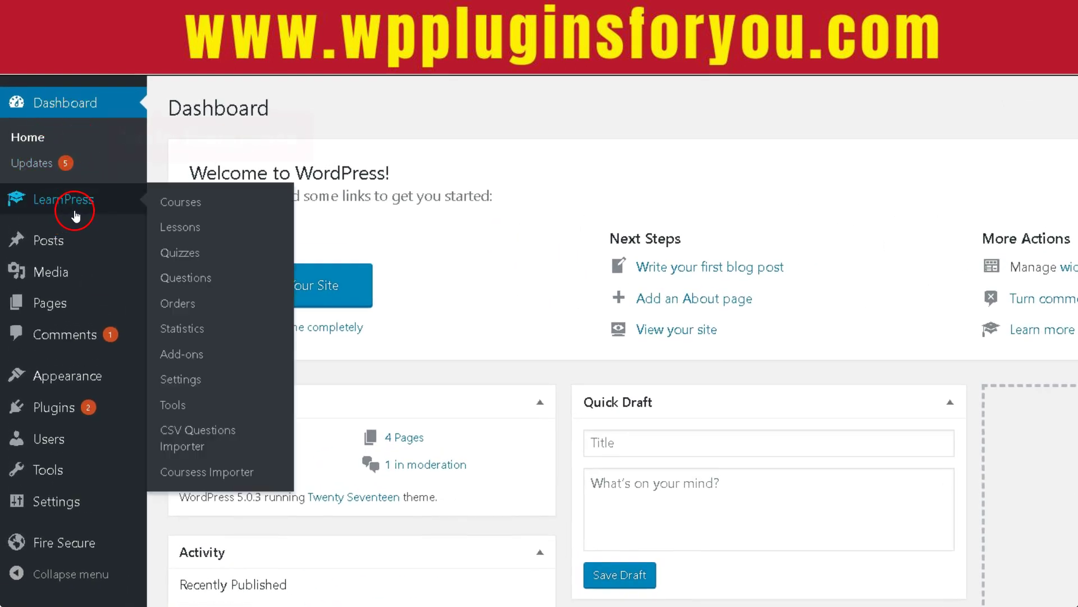
pyautogui.moveTo(49, 105)
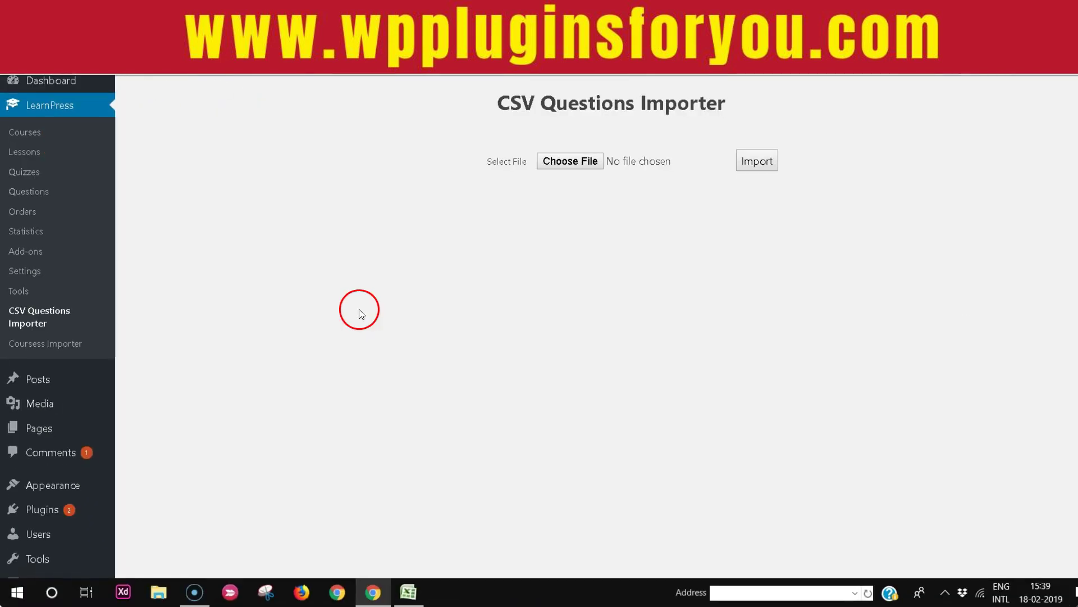
# Upload excel2lpressTemplate (2).csv to the importer and load its questions.
pyautogui.click(558, 164)
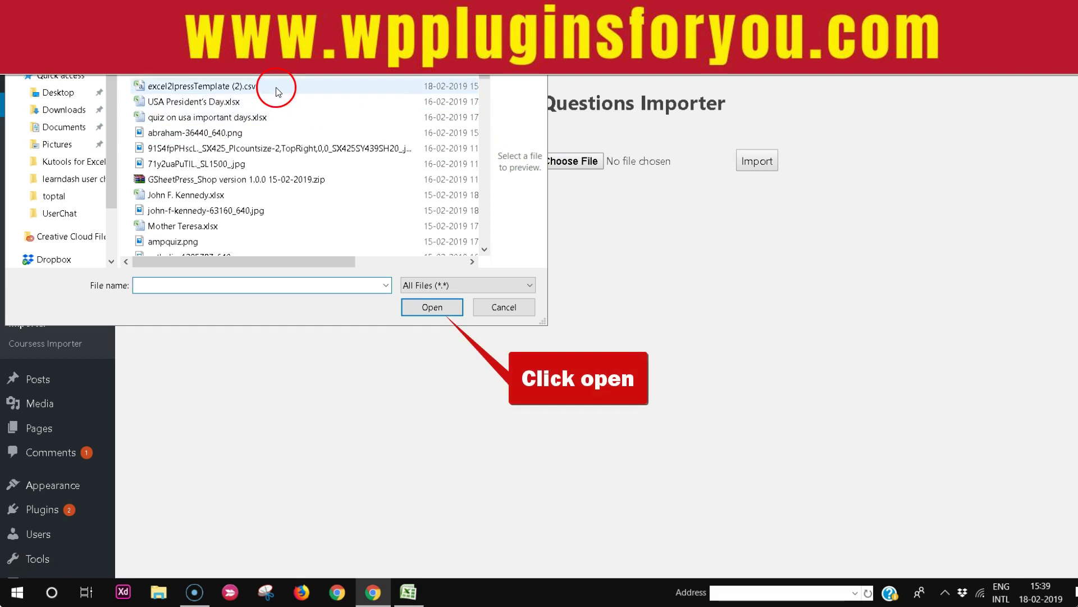
pyautogui.click(275, 87)
pyautogui.click(432, 307)
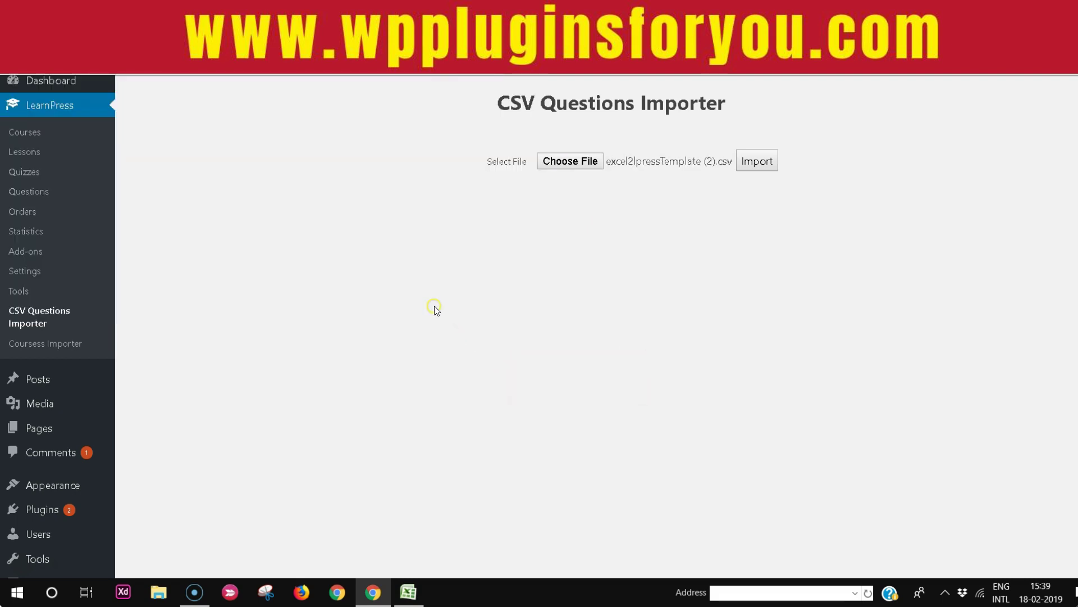
pyautogui.click(755, 163)
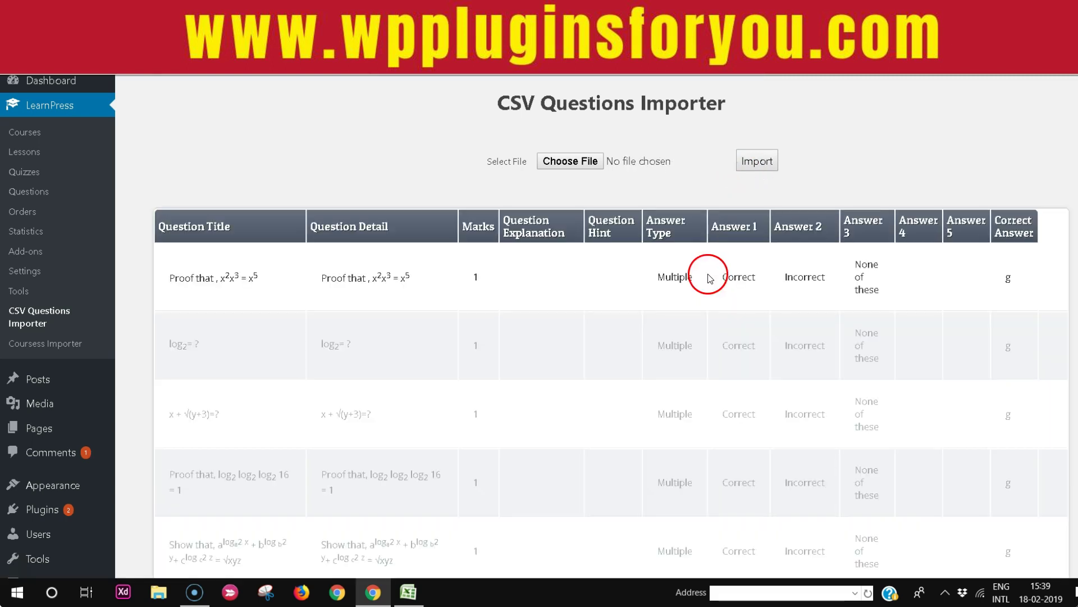
# Check the rendered formulas in the first question detail, the log₂ title, the square-root title and the log₂ log₂ log₂ 16 title.
pyautogui.scroll(-3, 709, 276)
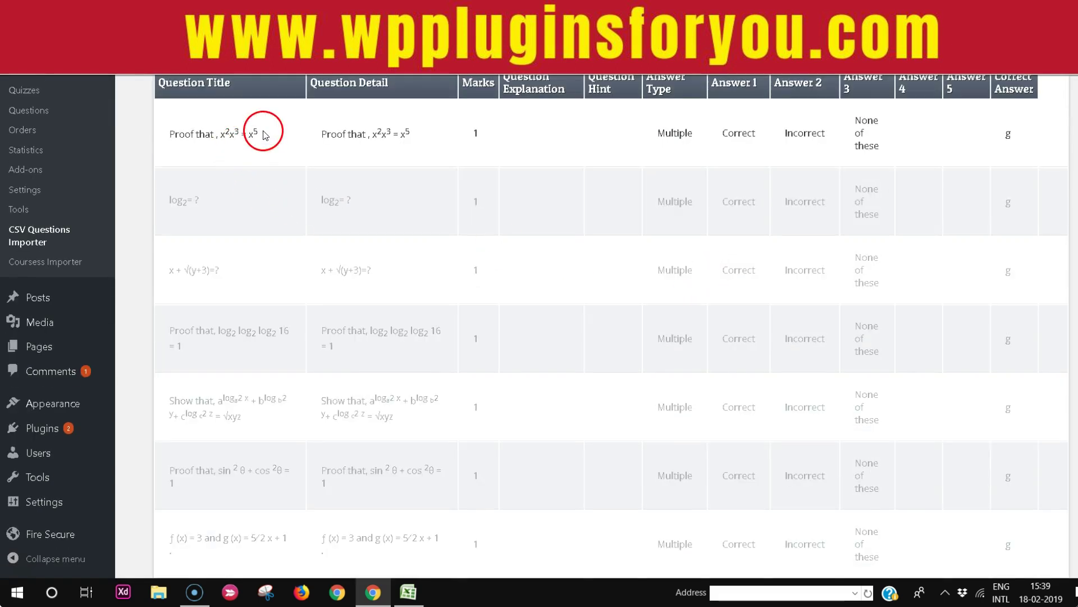
pyautogui.moveTo(414, 138); pyautogui.dragTo(356, 143)
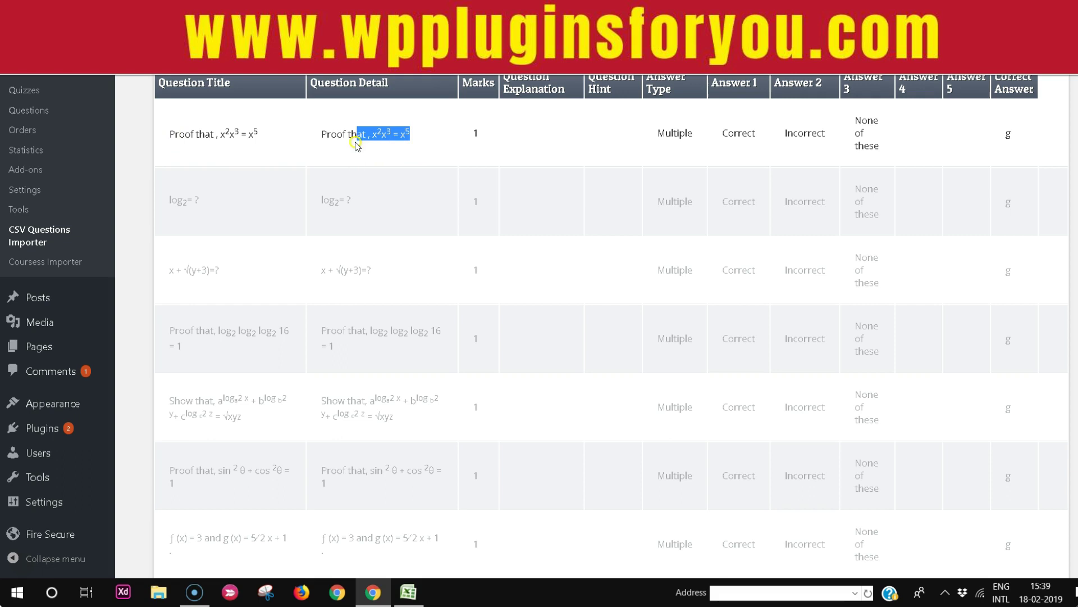
pyautogui.moveTo(206, 201); pyautogui.dragTo(168, 202)
pyautogui.moveTo(222, 270); pyautogui.dragTo(216, 270)
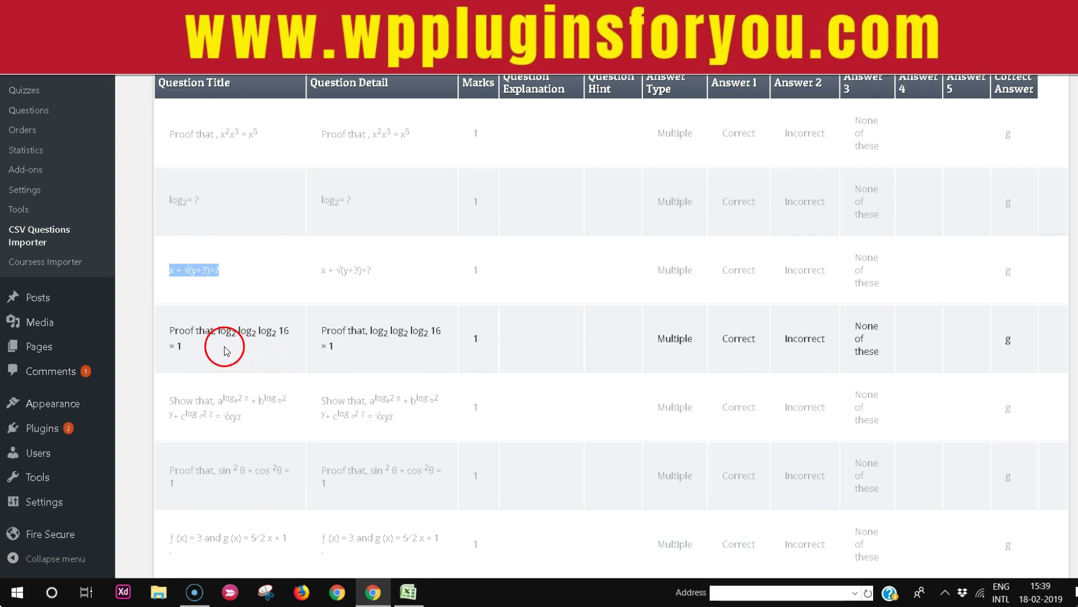
pyautogui.moveTo(227, 350); pyautogui.dragTo(169, 330)
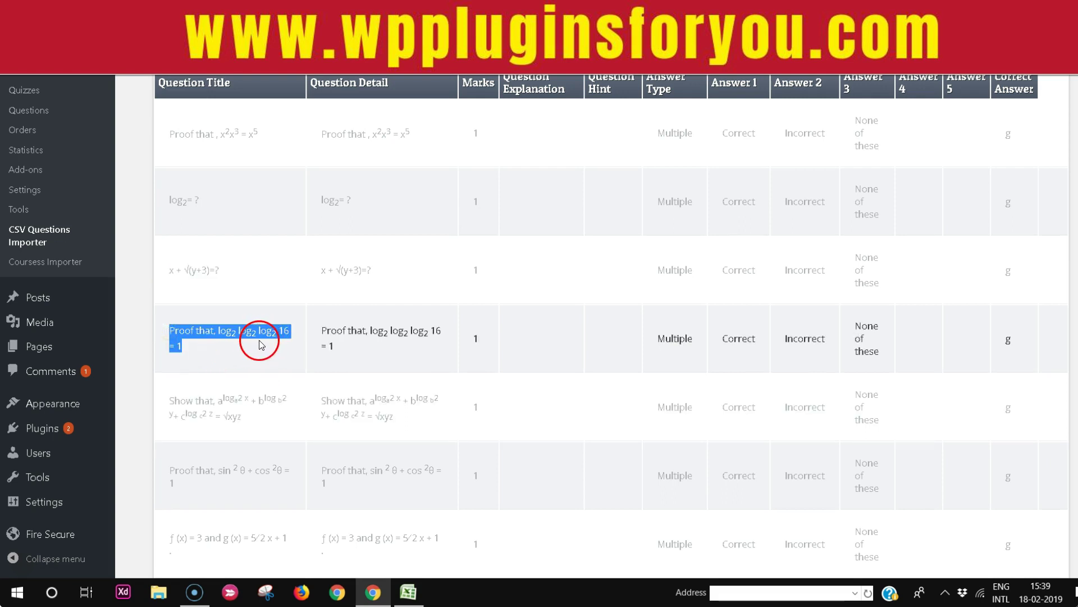
# Check the sin²θ + cos²θ title and the remaining rows, ending at the Save CSV button.
pyautogui.scroll(-1, 260, 345)
pyautogui.moveTo(250, 353); pyautogui.dragTo(169, 329)
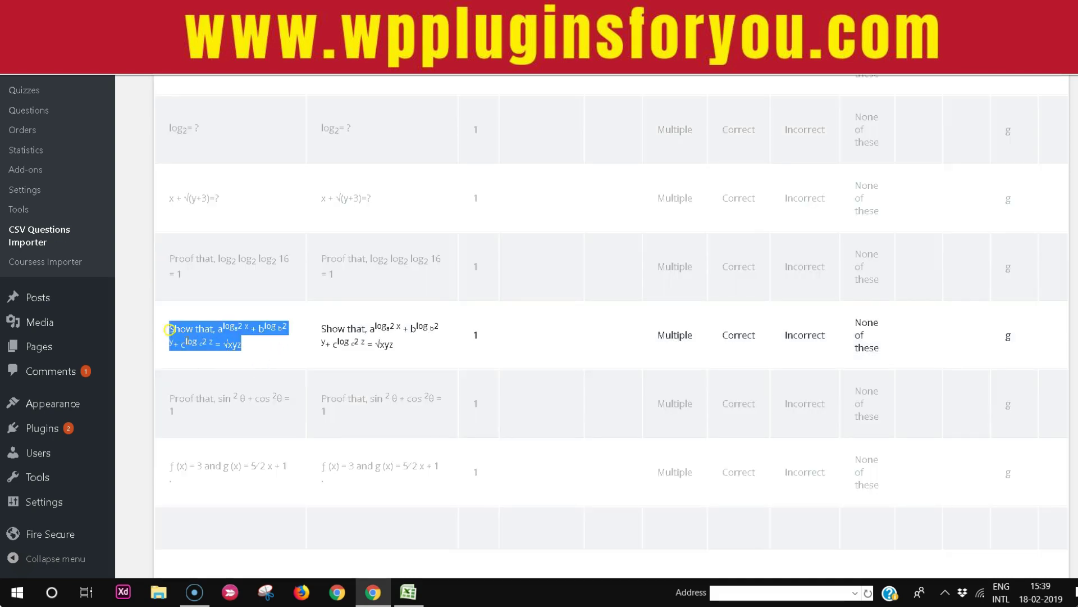
pyautogui.moveTo(289, 397); pyautogui.dragTo(170, 406)
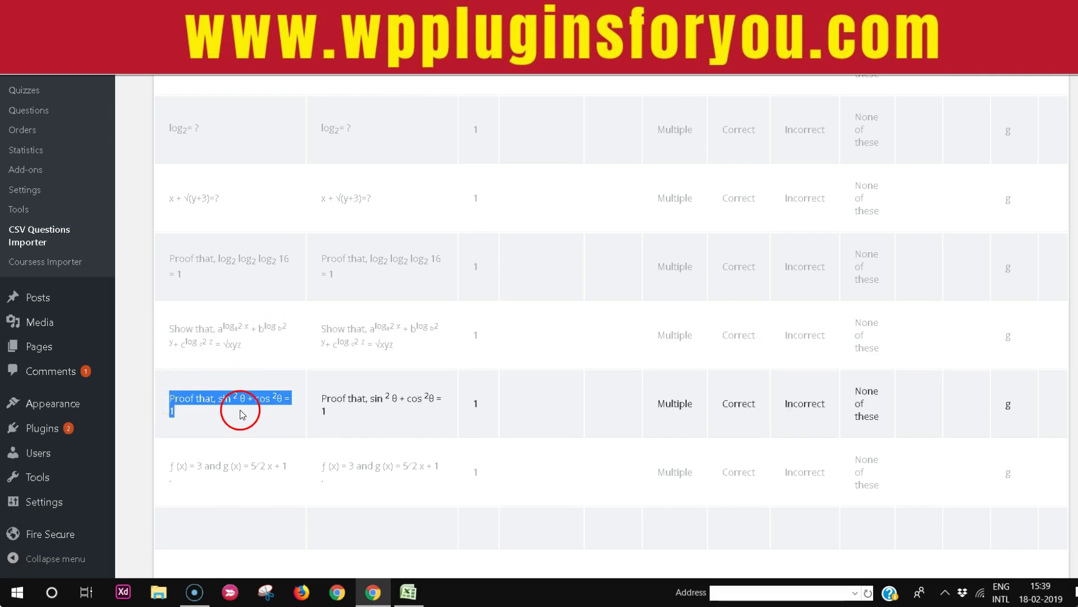
pyautogui.scroll(-2, 241, 413)
pyautogui.moveTo(287, 322); pyautogui.dragTo(230, 321)
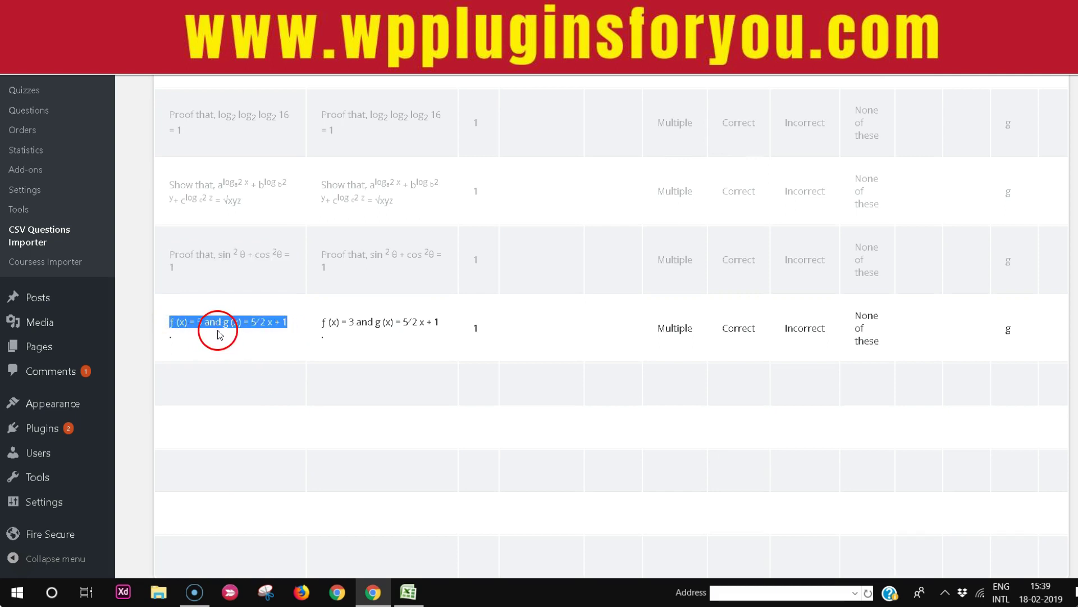
pyautogui.scroll(2, 381, 398)
pyautogui.scroll(3, 377, 400)
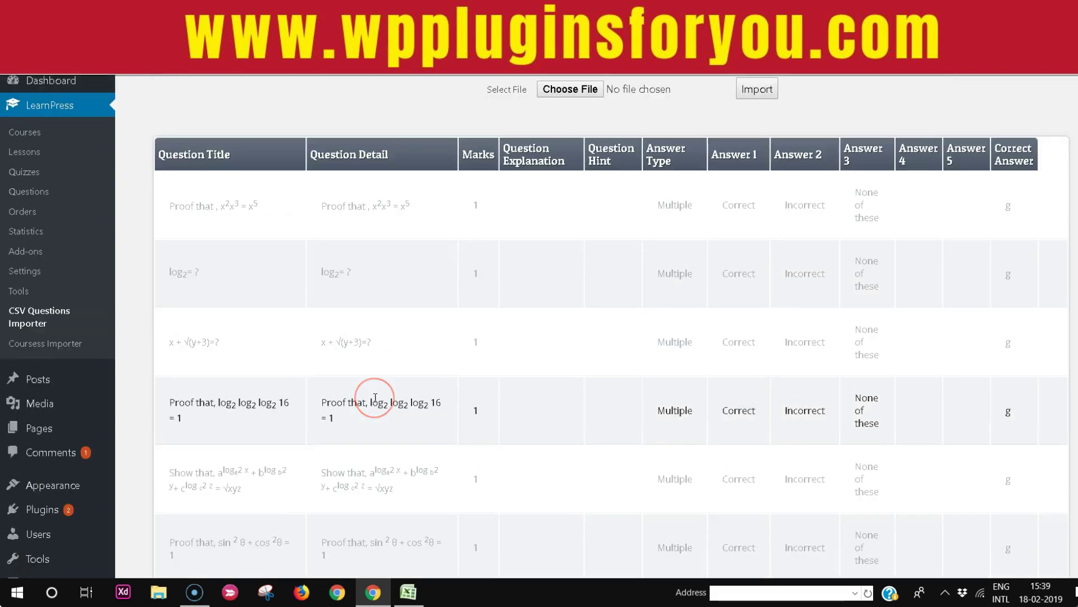
pyautogui.scroll(1, 377, 402)
pyautogui.scroll(-5, 375, 401)
pyautogui.scroll(-3, 371, 400)
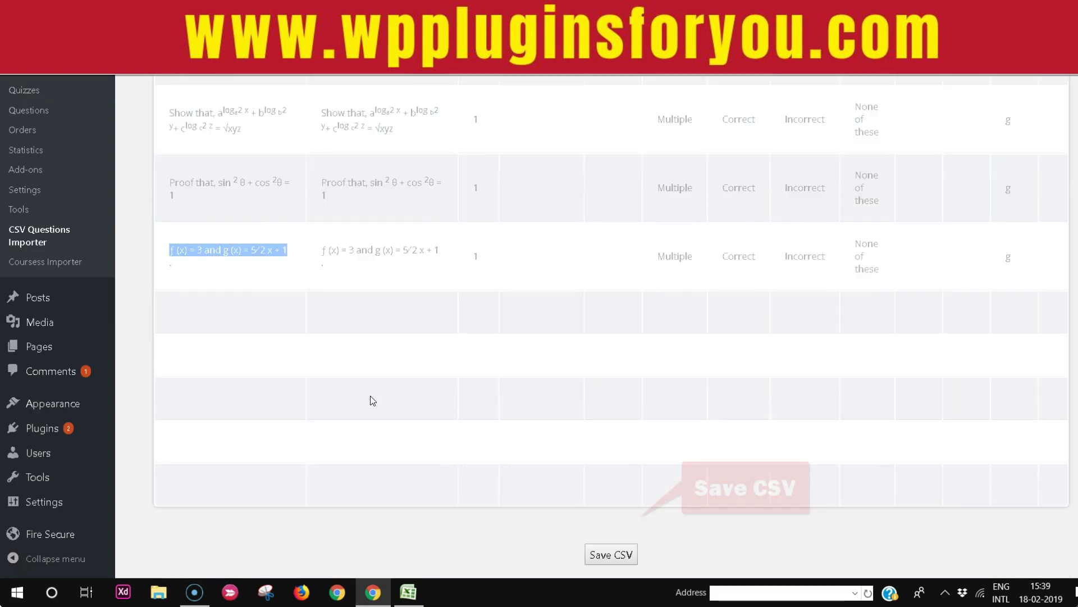
# Import the previewed questions and confirm the 'Questions added: 7' message.
pyautogui.click(601, 532)
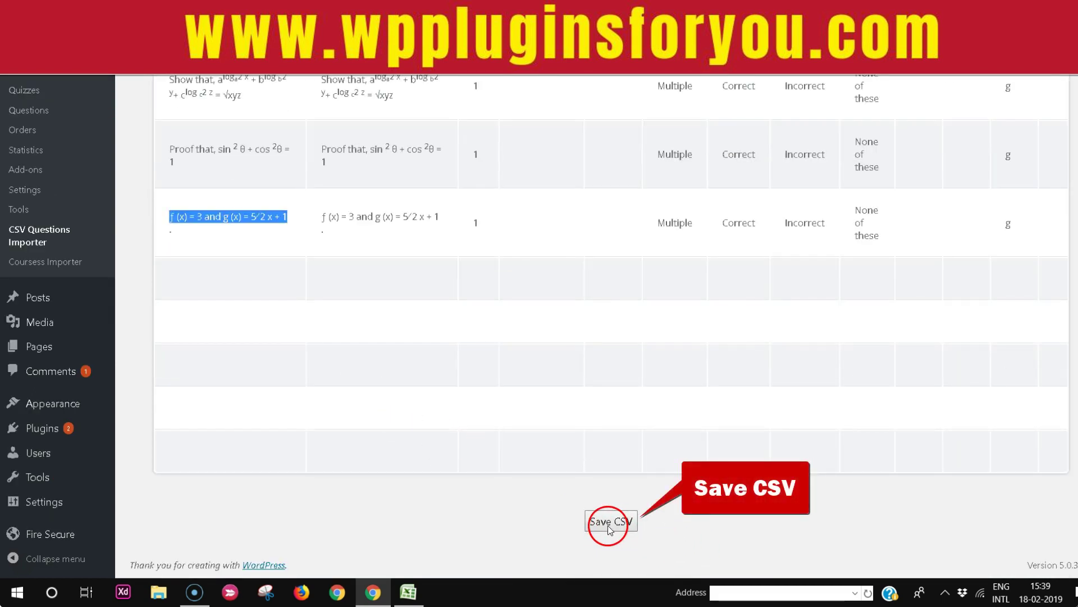
pyautogui.click(609, 530)
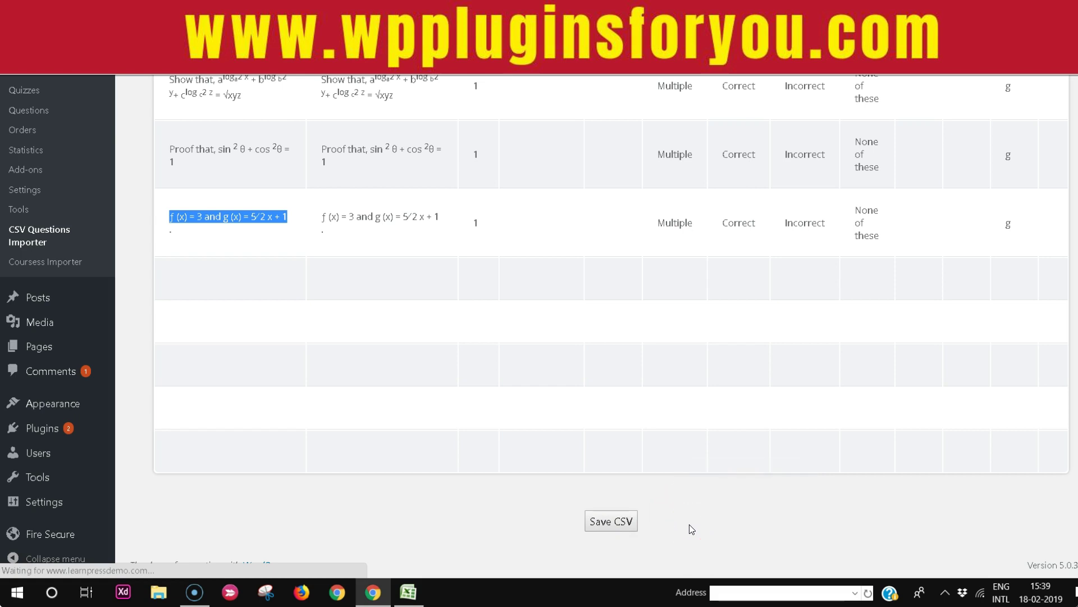
pyautogui.moveTo(550, 213); pyautogui.dragTo(684, 225)
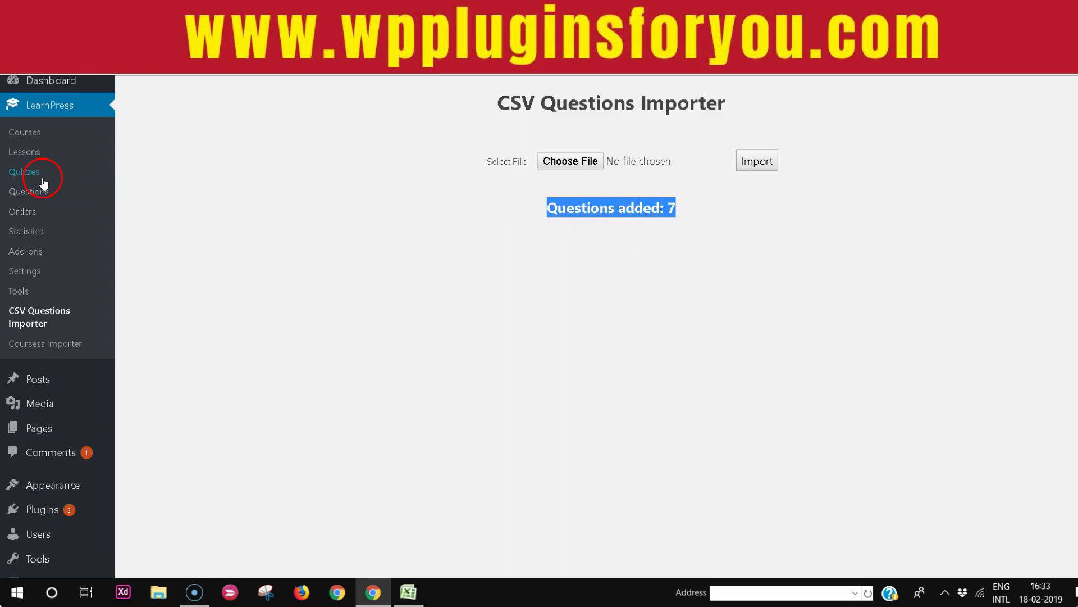
# Open LearnPress Questions and confirm the seven titles still show raw <sup>/<sub> tags.
pyautogui.click(34, 194)
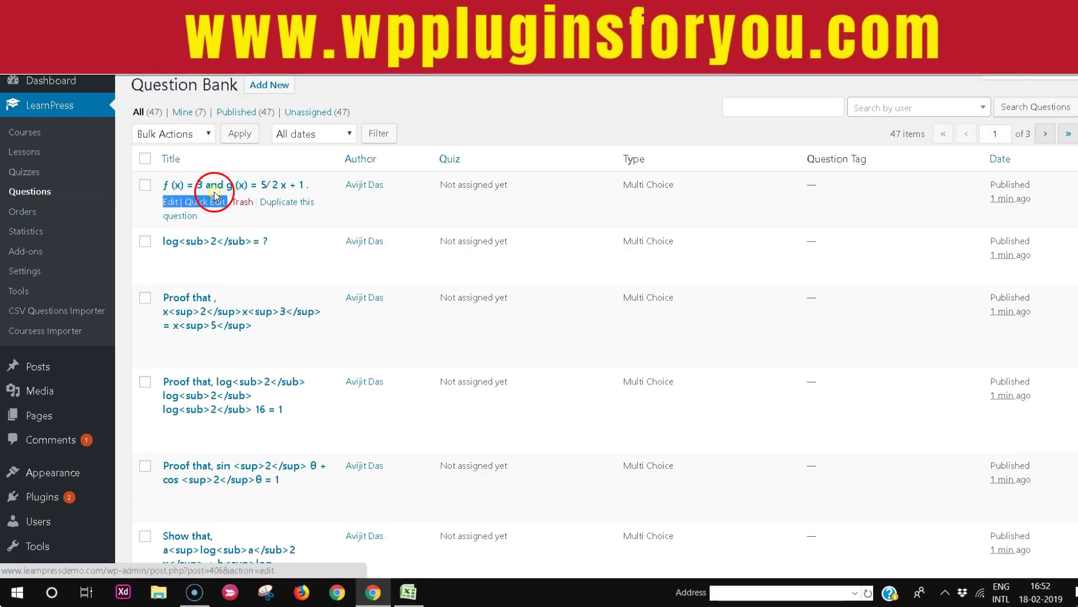
pyautogui.moveTo(313, 187); pyautogui.dragTo(163, 185)
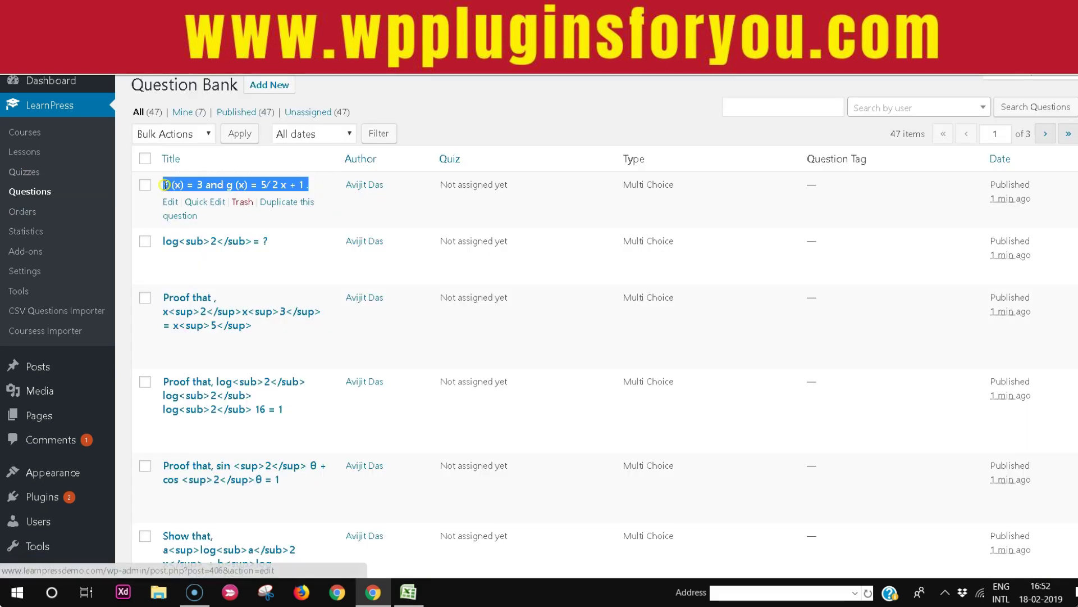
pyautogui.moveTo(265, 244); pyautogui.dragTo(163, 241)
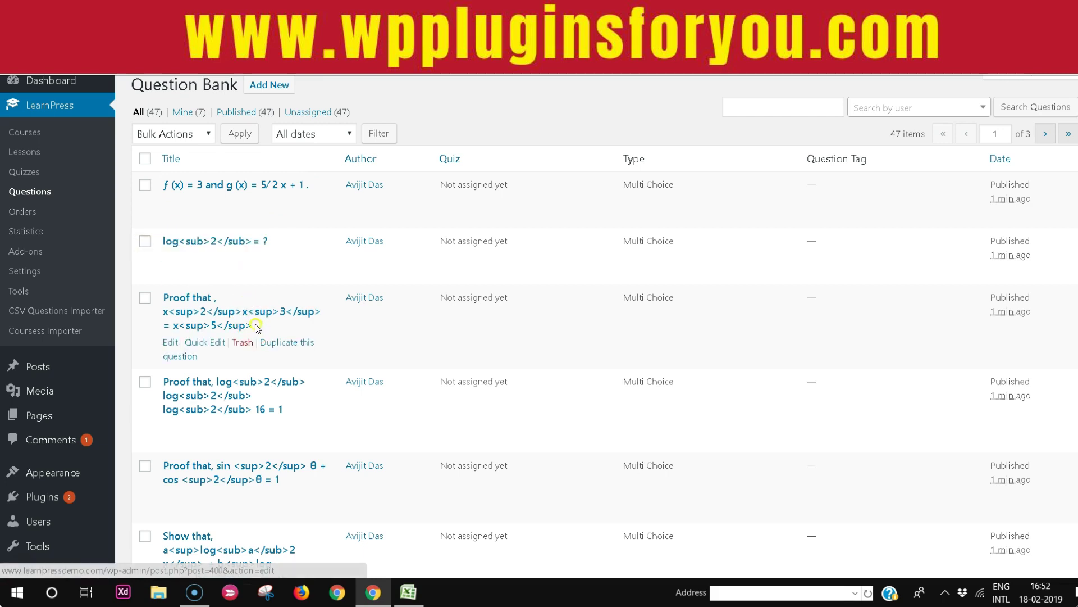
pyautogui.moveTo(253, 326); pyautogui.dragTo(175, 299)
pyautogui.moveTo(285, 409); pyautogui.dragTo(163, 381)
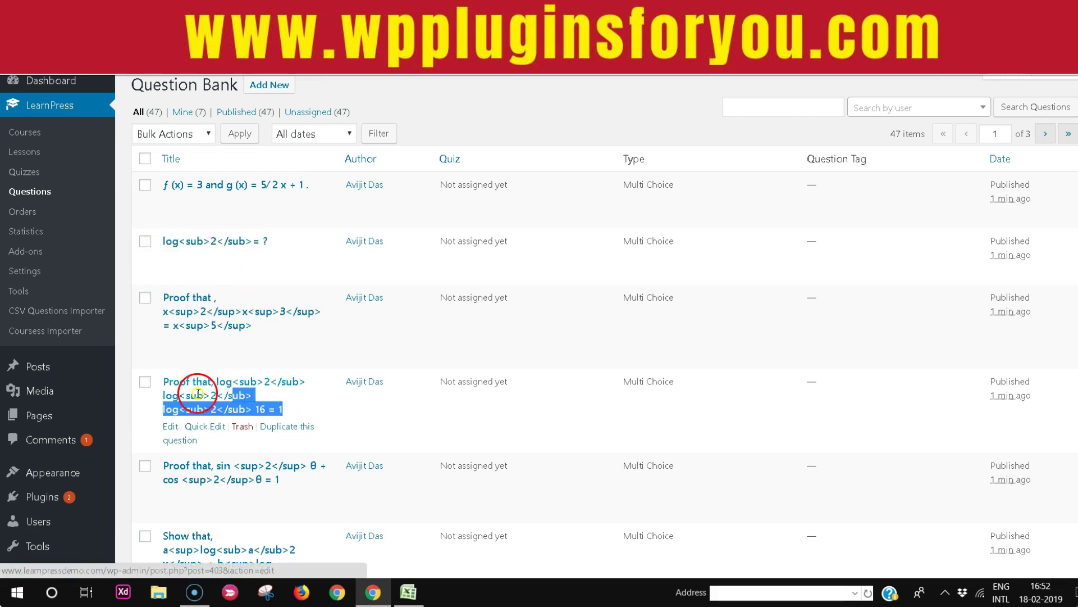
pyautogui.scroll(-2, 228, 396)
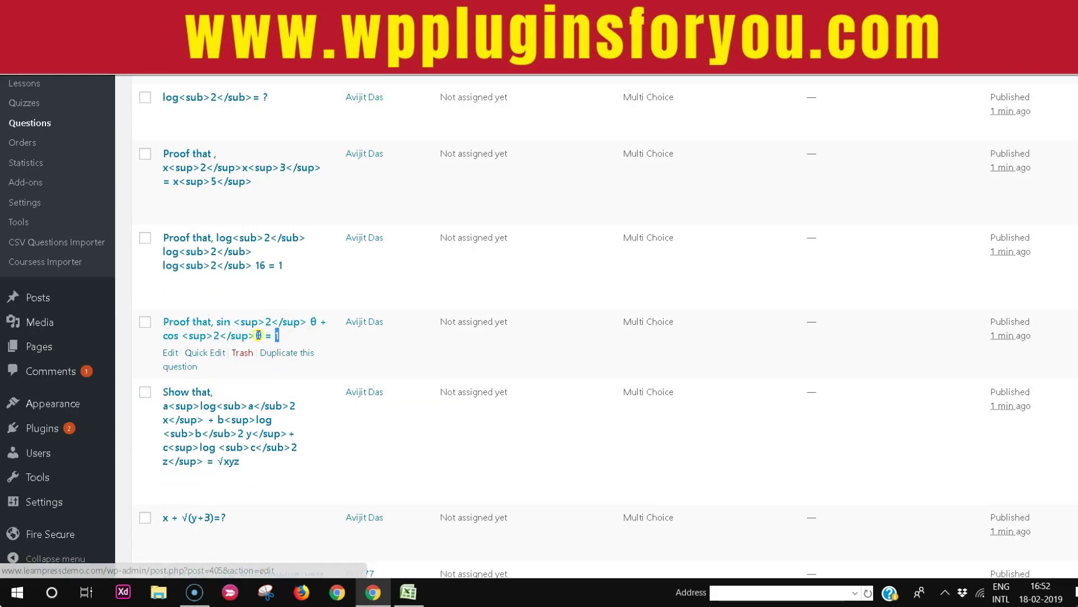
pyautogui.moveTo(279, 336); pyautogui.dragTo(162, 321)
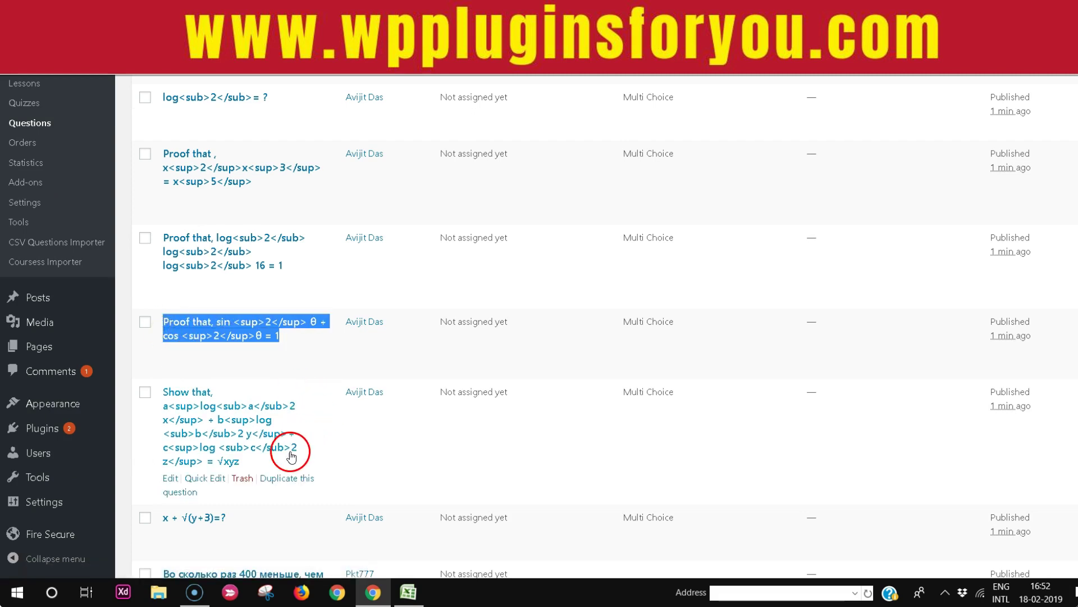
pyautogui.moveTo(241, 461); pyautogui.dragTo(182, 399)
# Start the New quiz, answer Correct on question 1, and advance through questions 2–4.
pyautogui.click(421, 298)
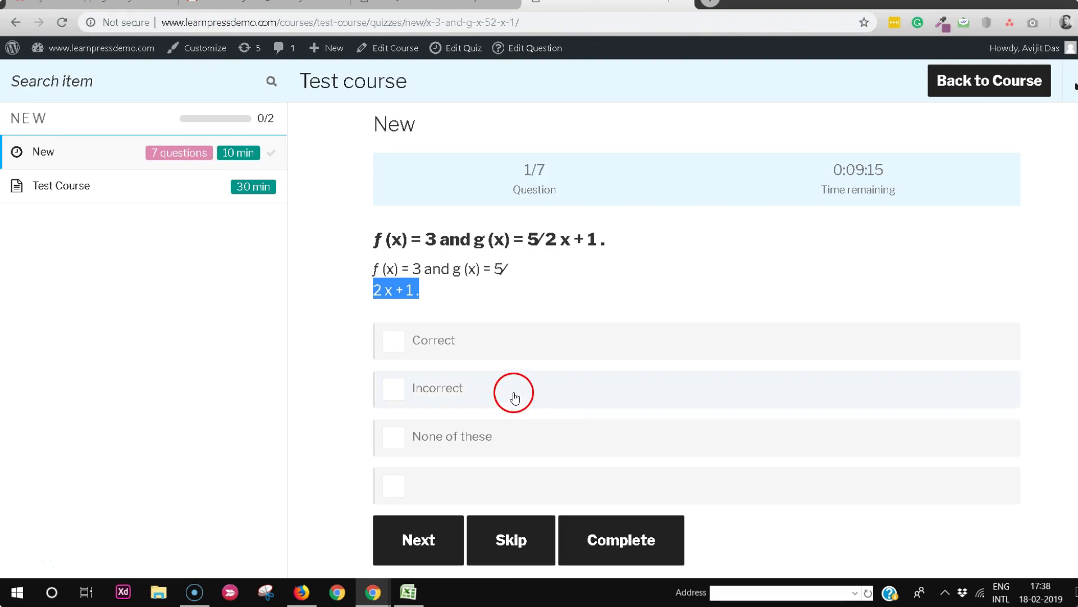
pyautogui.click(472, 345)
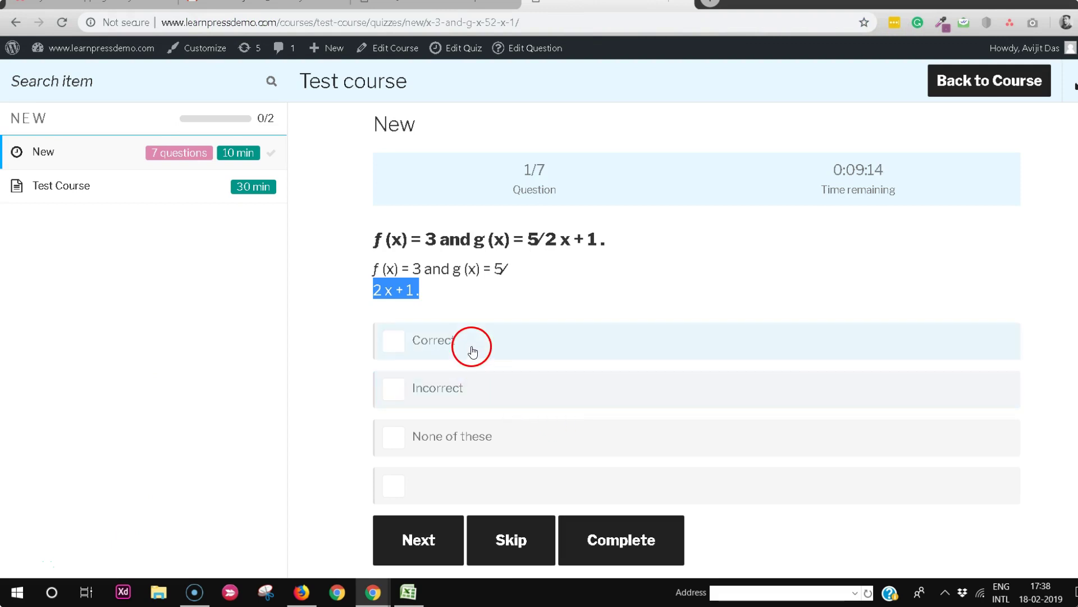
pyautogui.click(433, 541)
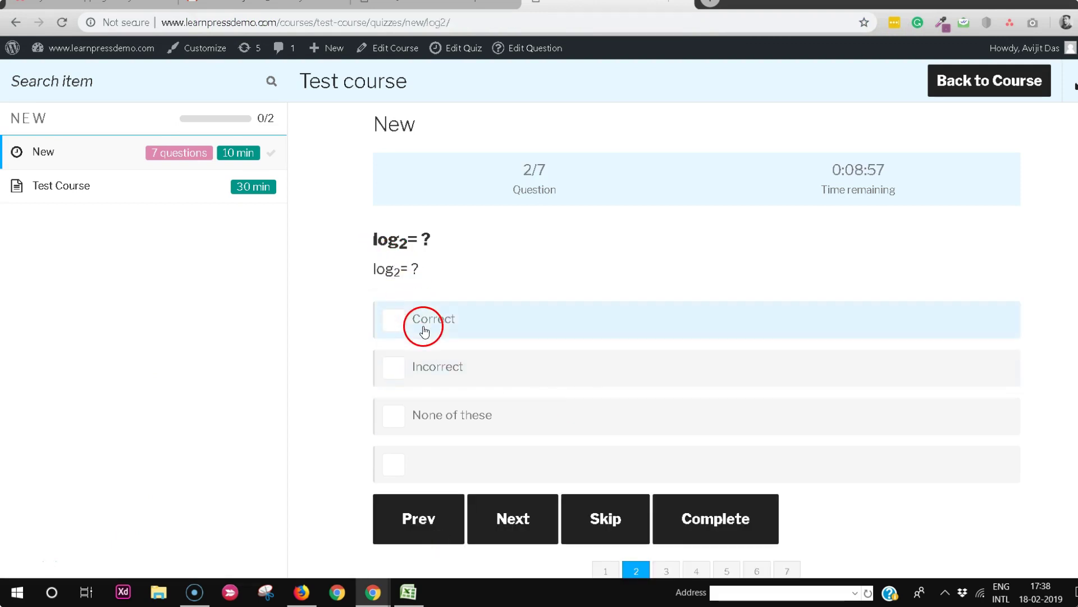
pyautogui.click(533, 511)
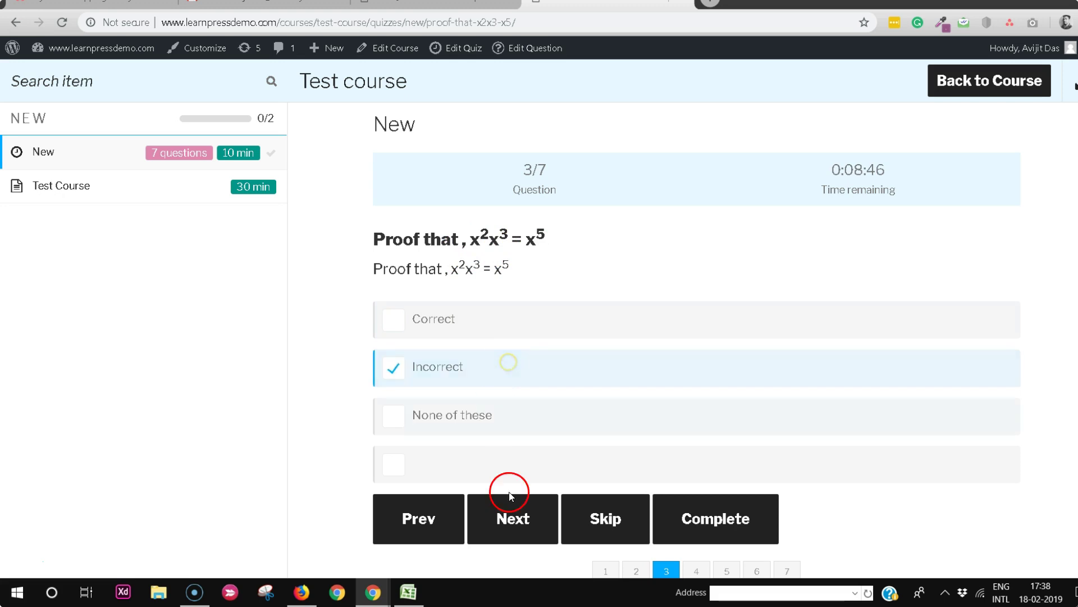
pyautogui.click(513, 516)
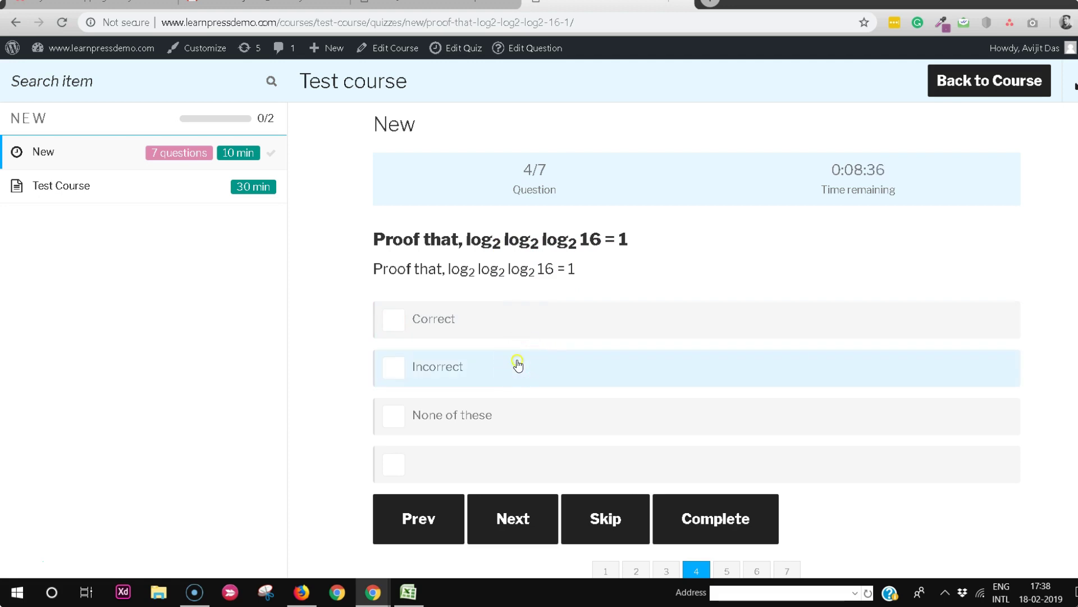
pyautogui.click(533, 517)
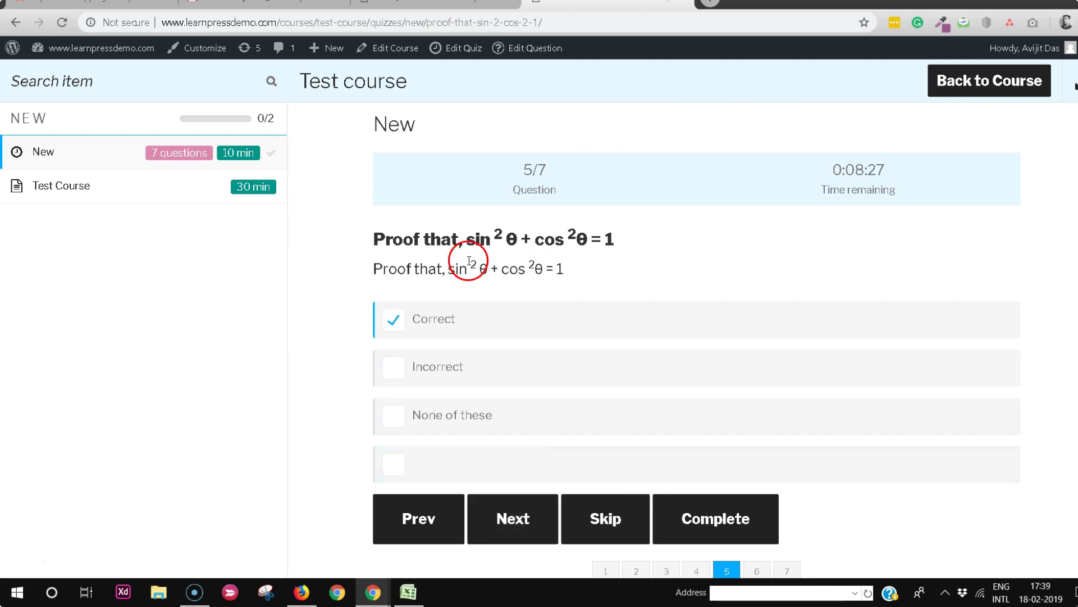
# Check the formulas in questions 5 and 6, answer Correct on question 7, and complete the quiz.
pyautogui.moveTo(370, 237); pyautogui.dragTo(617, 249)
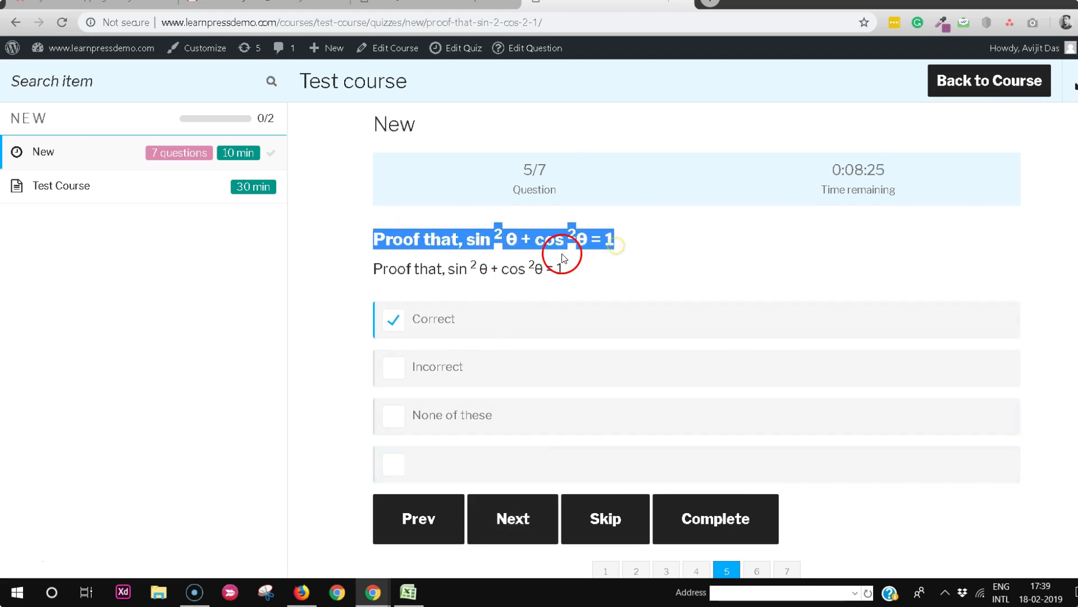
pyautogui.click(525, 517)
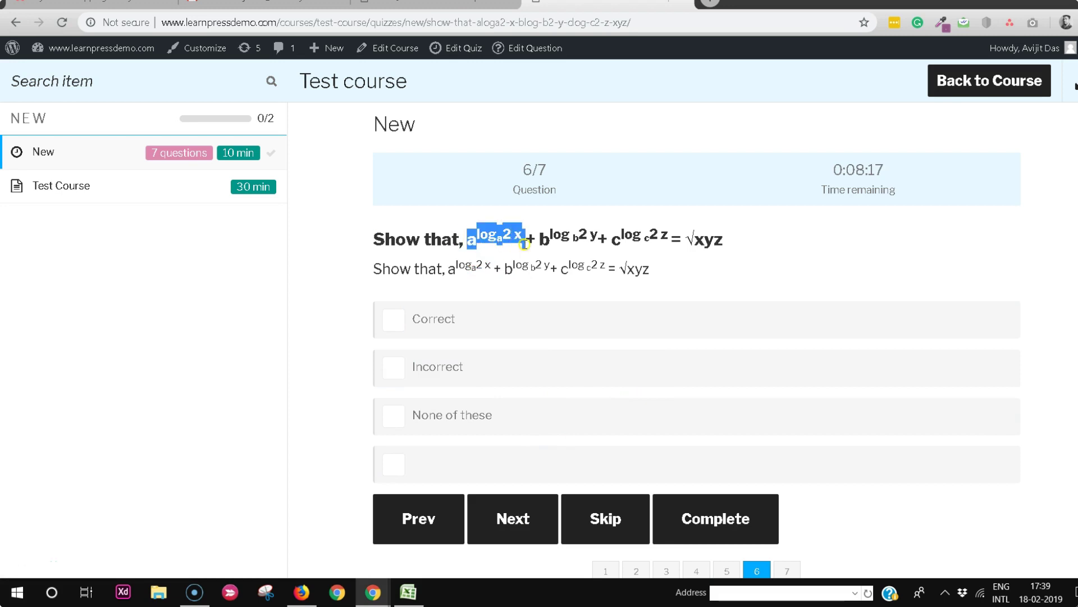
pyautogui.moveTo(537, 242)
pyautogui.mouseDown()
pyautogui.moveTo(692, 255)
pyautogui.moveTo(721, 243)
pyautogui.mouseUp()
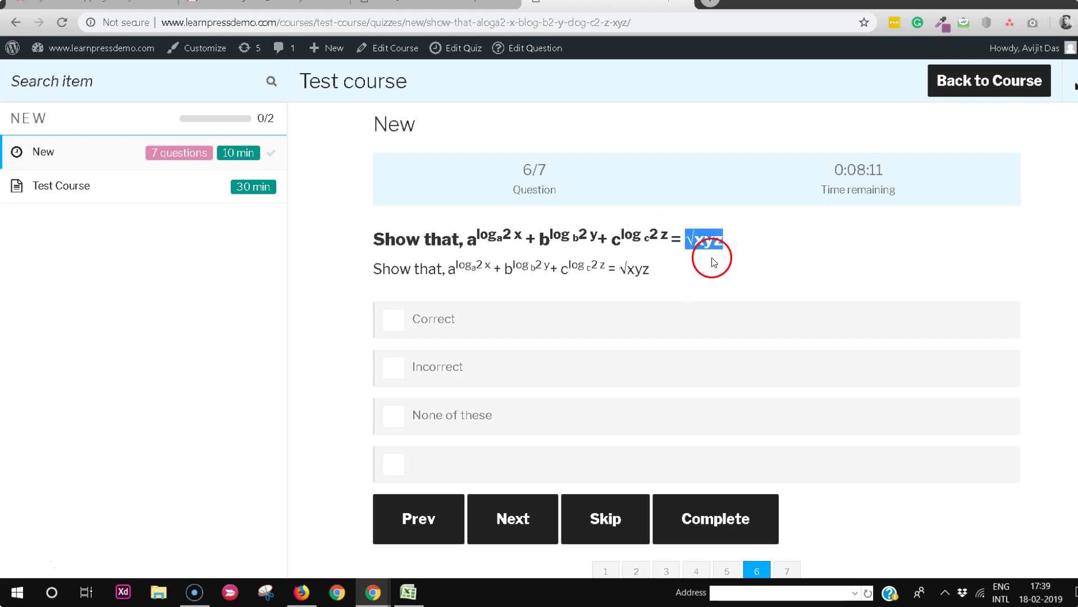
pyautogui.click(528, 518)
pyautogui.click(488, 332)
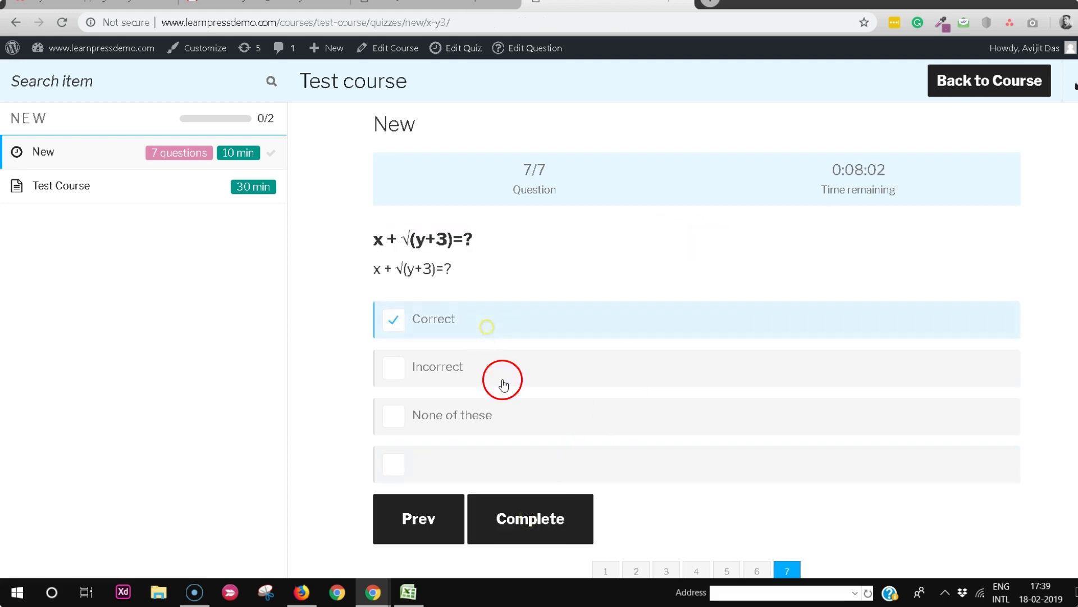
pyautogui.click(509, 518)
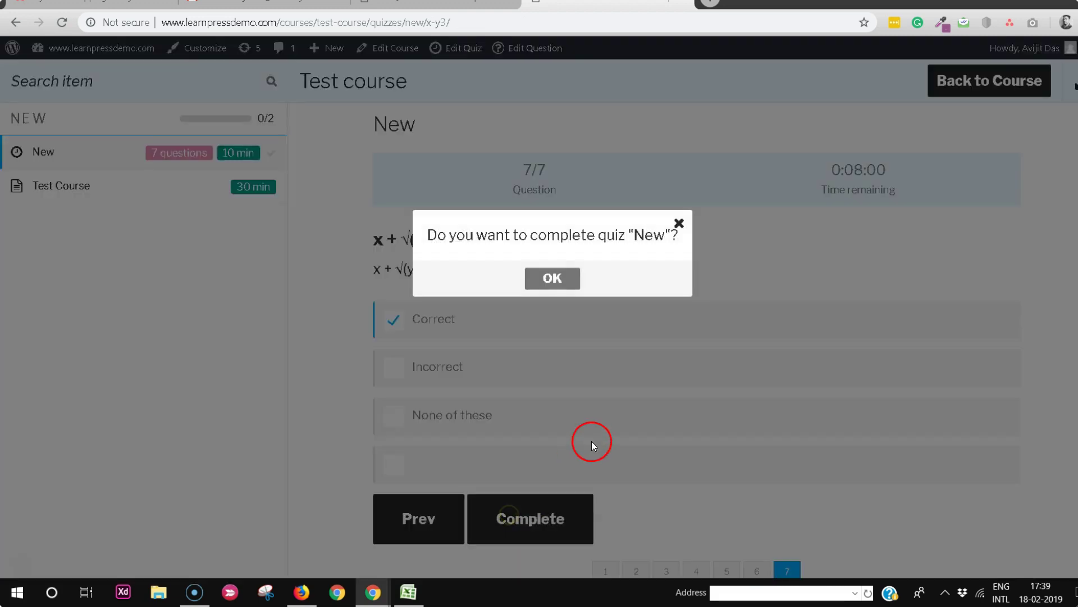
pyautogui.click(552, 279)
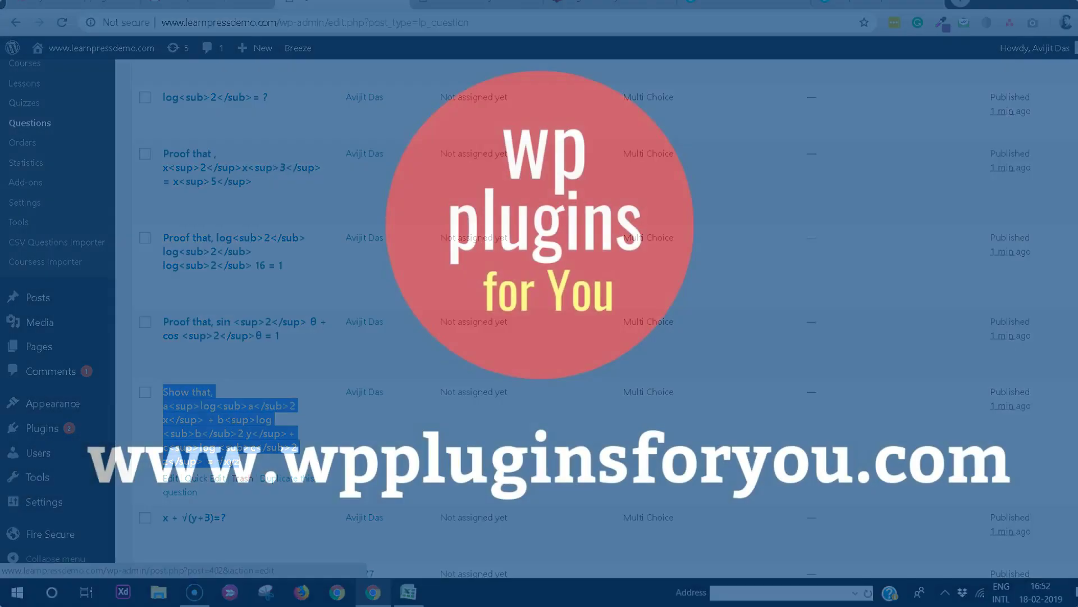